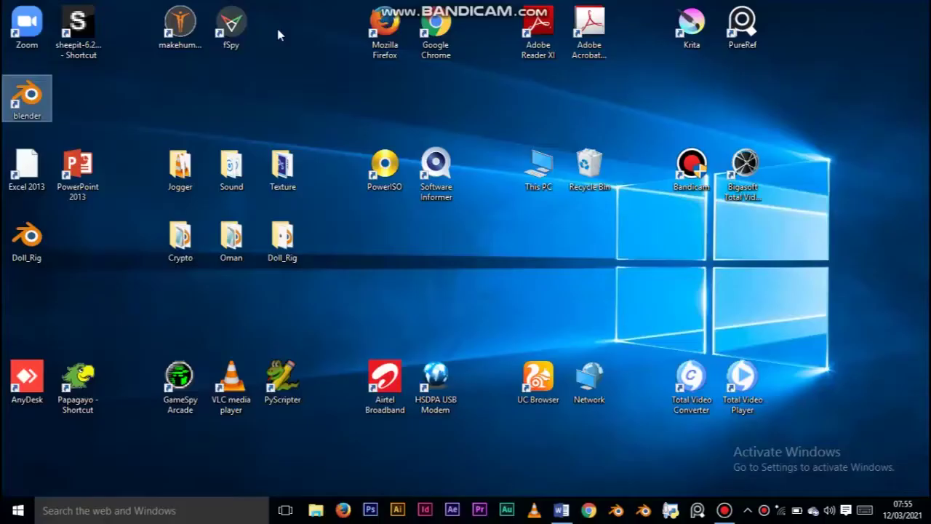
Launch Blender and dismiss its splash screen.
{"action": "double_click", "coordinate": [282, 29]}
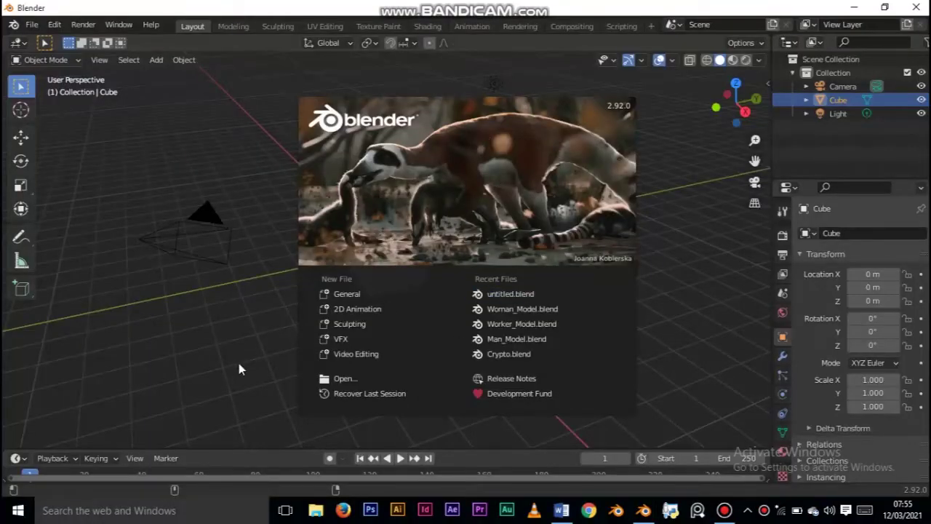
{"action": "left_click", "coordinate": [216, 350]}
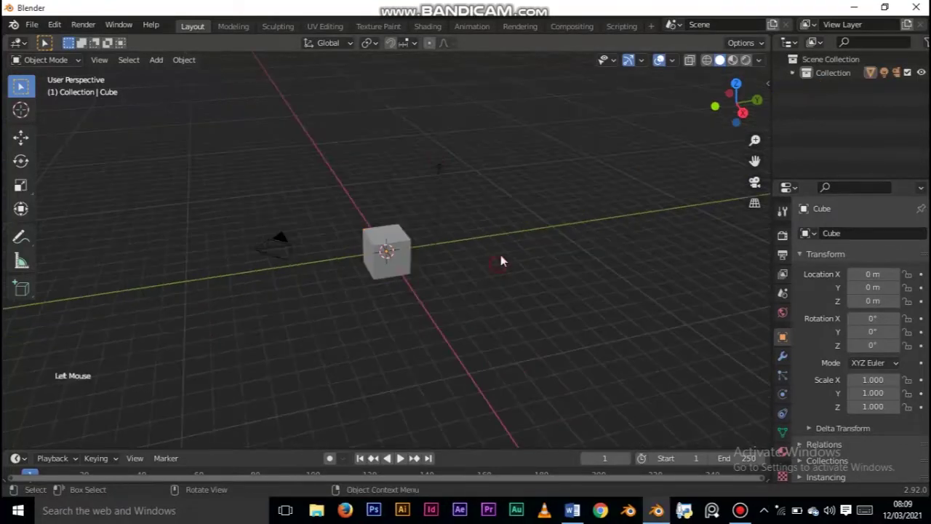
Scale the cube into a flat slab, about 2.86 in X, 3.26 in Y and 0.35 in Z.
{"action": "left_click_drag", "start_coordinate": [504, 117], "coordinate": [214, 345]}
{"action": "left_click_drag", "start_coordinate": [191, 173], "coordinate": [419, 281]}
{"action": "left_click_drag", "start_coordinate": [23, 88], "coordinate": [79, 149]}
{"action": "left_click", "coordinate": [156, 217]}
{"action": "mouse_move", "coordinate": [280, 237]}
{"action": "left_mouse_down"}
{"action": "mouse_move", "coordinate": [342, 228]}
{"action": "mouse_move", "coordinate": [447, 170]}
{"action": "left_mouse_up"}
{"action": "left_click_drag", "start_coordinate": [458, 259], "coordinate": [472, 203]}
{"action": "mouse_move", "coordinate": [277, 255]}
{"action": "left_mouse_down"}
{"action": "mouse_move", "coordinate": [454, 173]}
{"action": "mouse_move", "coordinate": [347, 214]}
{"action": "mouse_move", "coordinate": [278, 283]}
{"action": "mouse_move", "coordinate": [438, 249]}
{"action": "left_mouse_up"}
{"action": "left_click", "coordinate": [485, 190]}
{"action": "left_click", "coordinate": [465, 182]}
{"action": "left_click", "coordinate": [269, 261]}
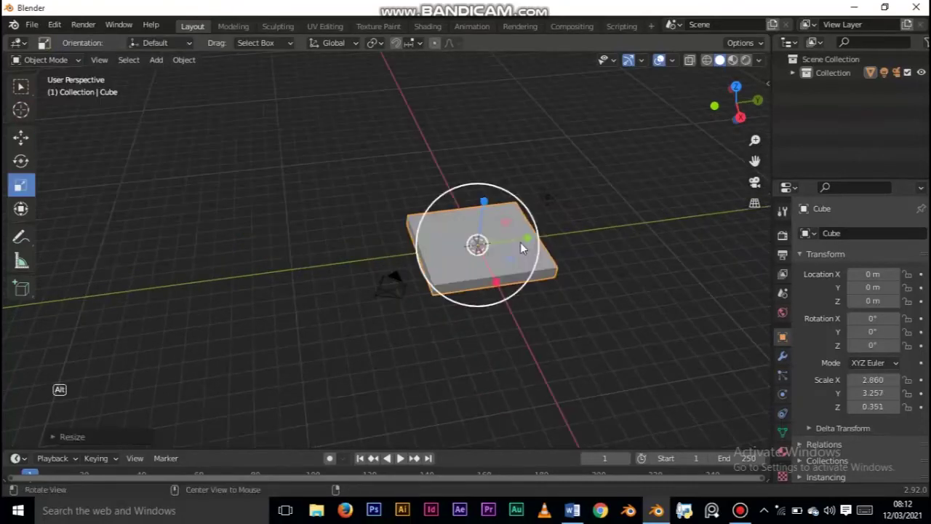
Clear the cube's scale and activate the Transform tool.
{"action": "key", "text": "alt+s"}
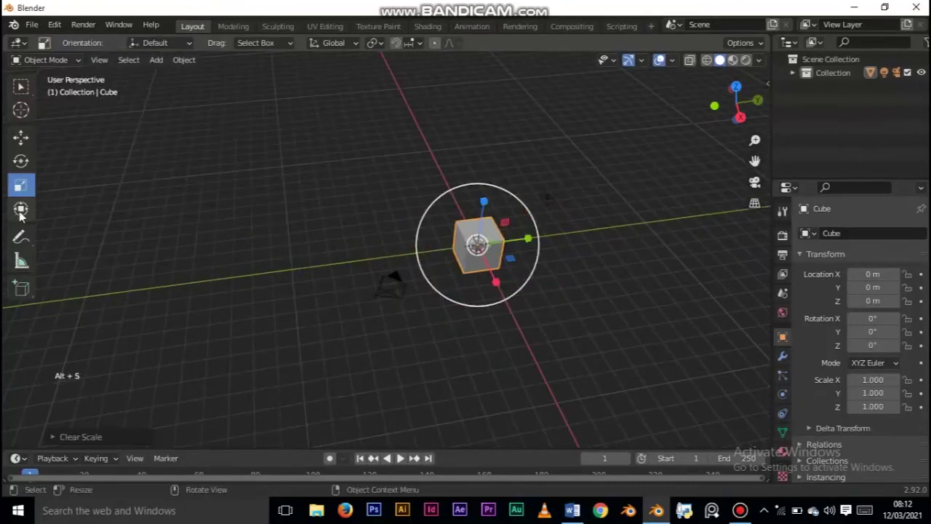
{"action": "left_click", "coordinate": [20, 208]}
{"action": "middle_click_drag", "start_coordinate": [349, 306], "coordinate": [320, 269]}
{"action": "left_click_drag", "start_coordinate": [550, 251], "coordinate": [510, 218]}
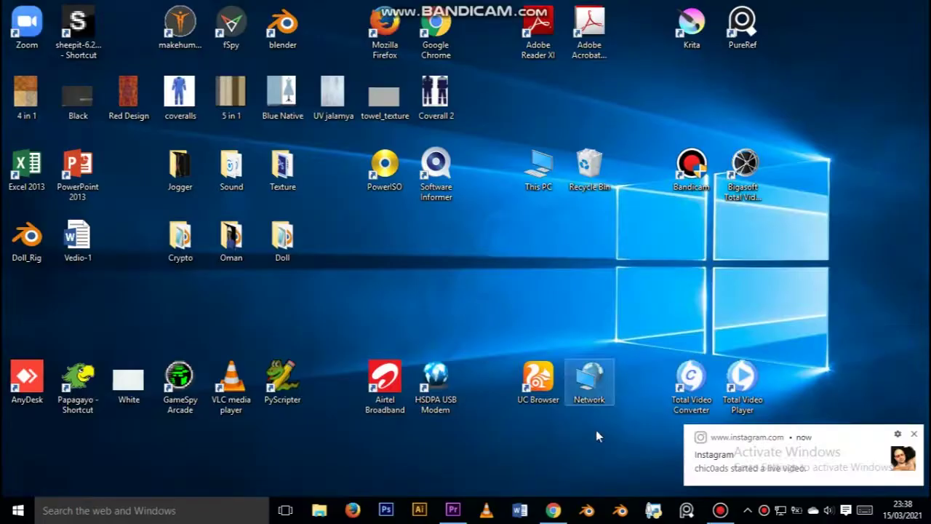
{"action": "left_click", "coordinate": [552, 510]}
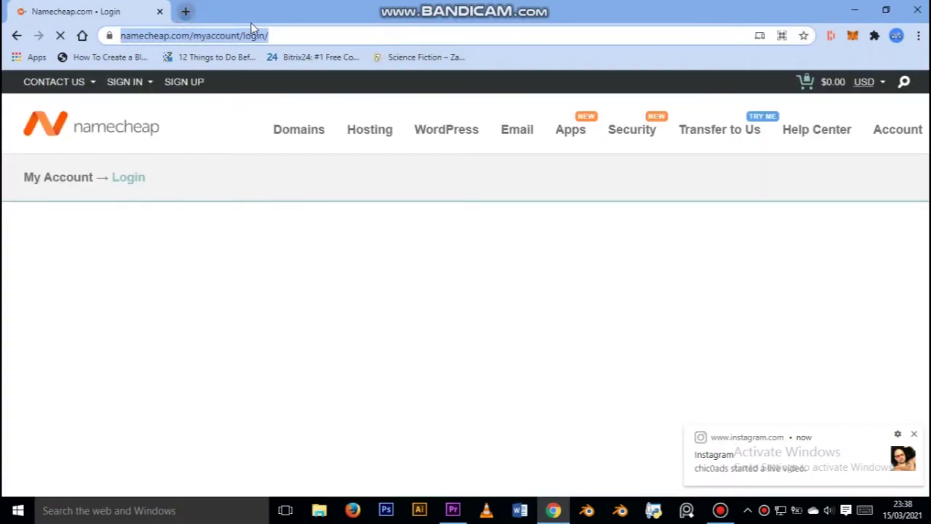
{"action": "key", "text": "ctrl+t"}
{"action": "type", "text": "www"}
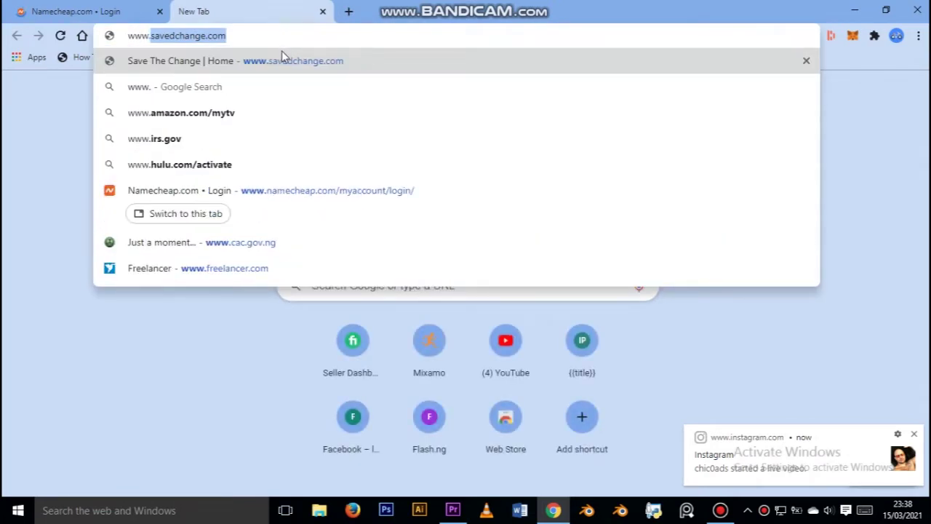
{"action": "type", "text": ".bl"}
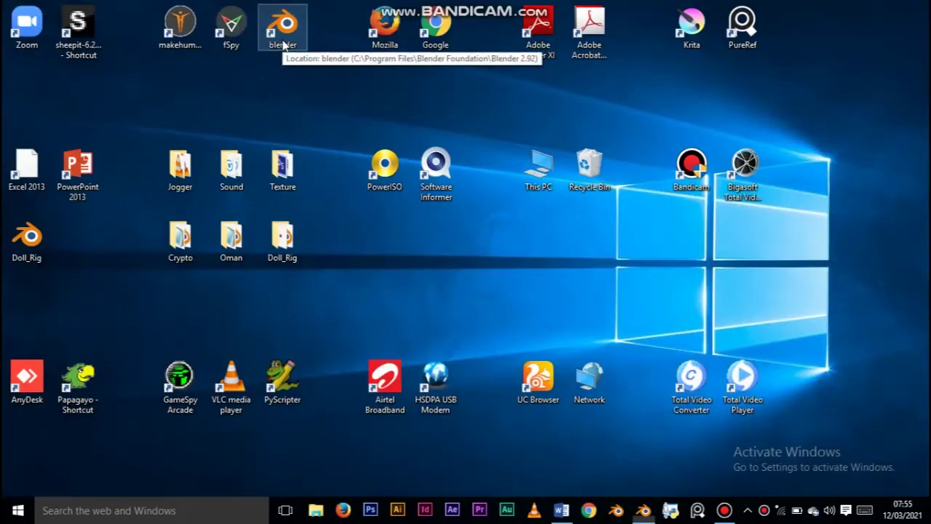
Launch Blender from the desktop and close the splash screen to reveal the default scene.
{"action": "double_click", "coordinate": [283, 39]}
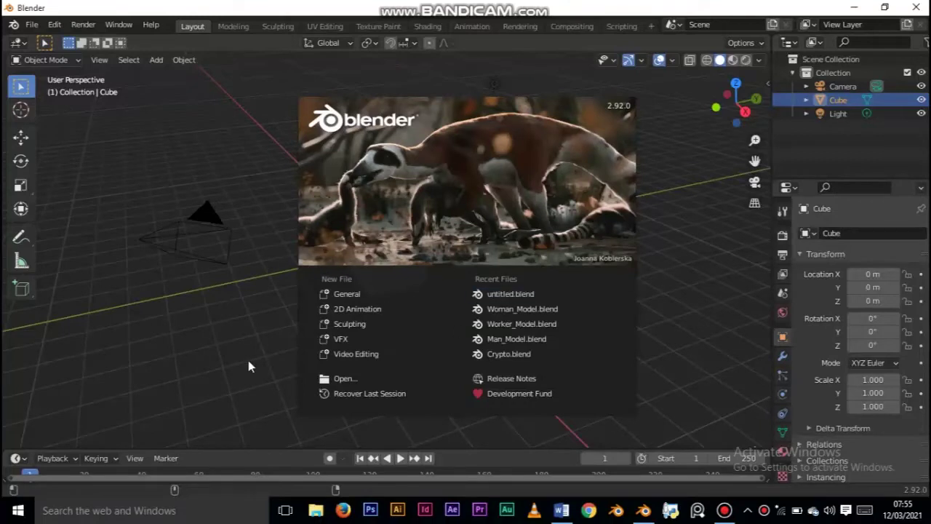
{"action": "left_click", "coordinate": [219, 350]}
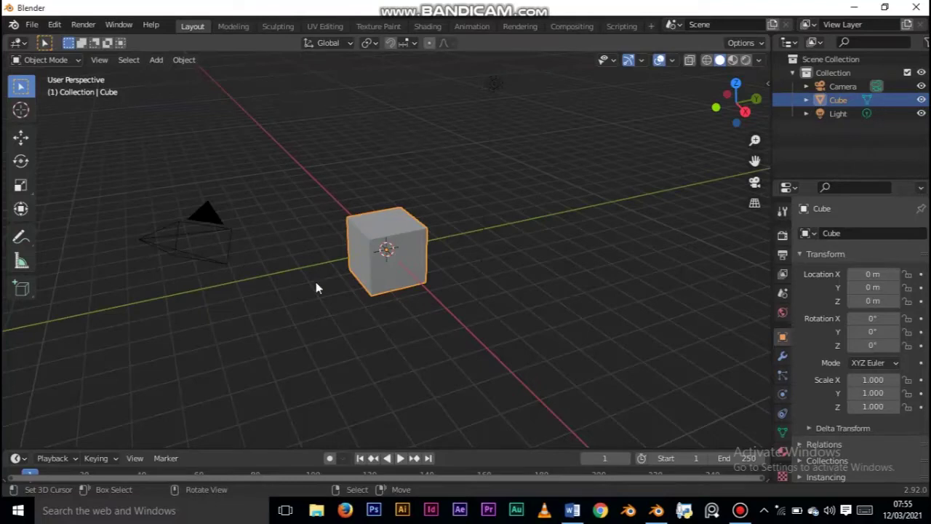
Place the 3D cursor on the cube's front and select the cube, the light and the camera in turn.
{"action": "left_click", "coordinate": [378, 270]}
{"action": "key", "text": "alt+a"}
{"action": "right_click", "coordinate": [390, 256]}
{"action": "left_click", "coordinate": [499, 85]}
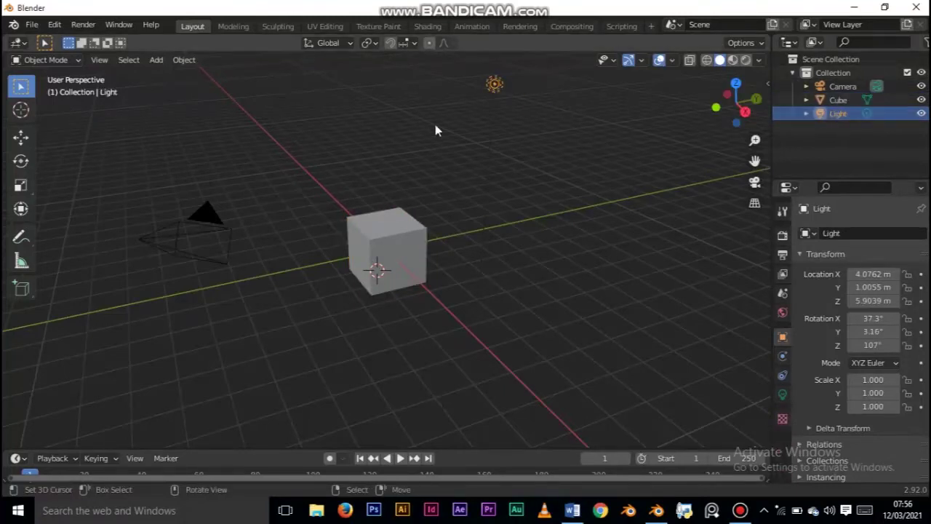
{"action": "left_click", "coordinate": [204, 211]}
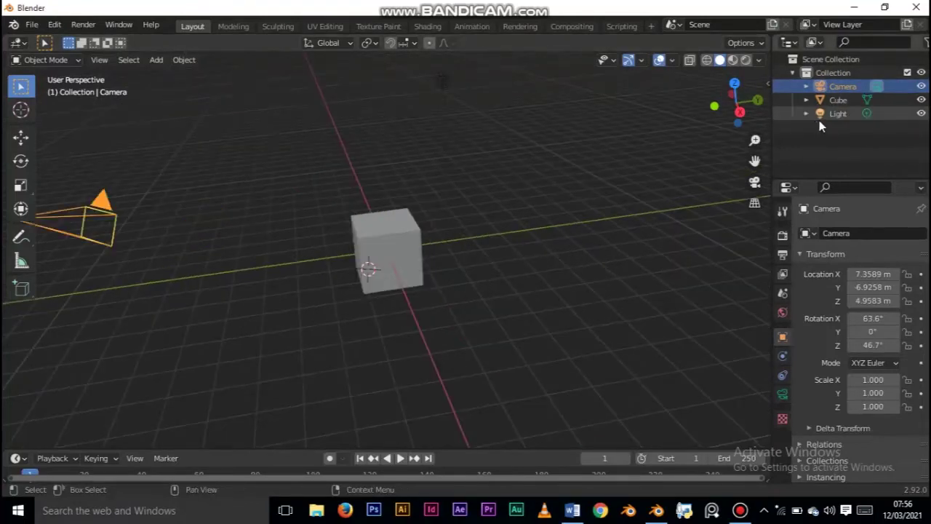
{"action": "middle_click_drag", "start_coordinate": [517, 172], "coordinate": [448, 255]}
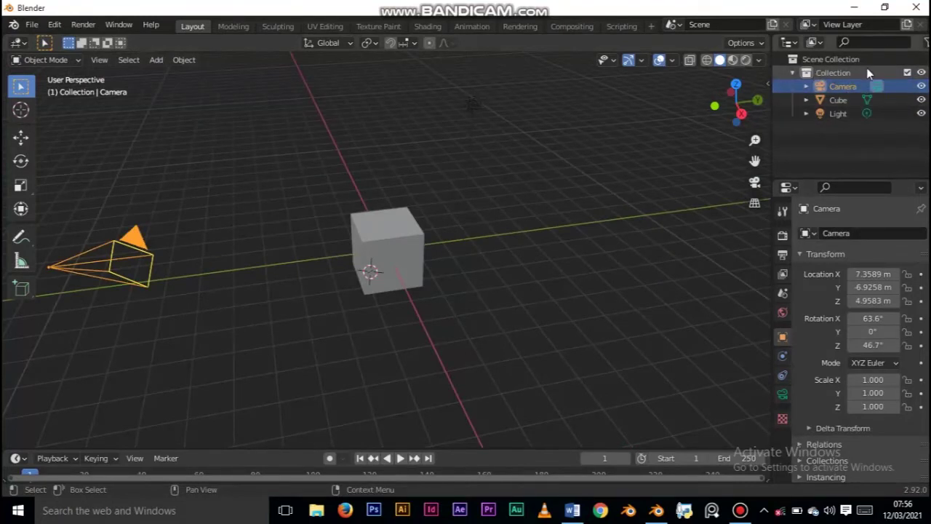
Collapse the Collection in the outliner so its objects are folded away.
{"action": "left_click", "coordinate": [792, 72]}
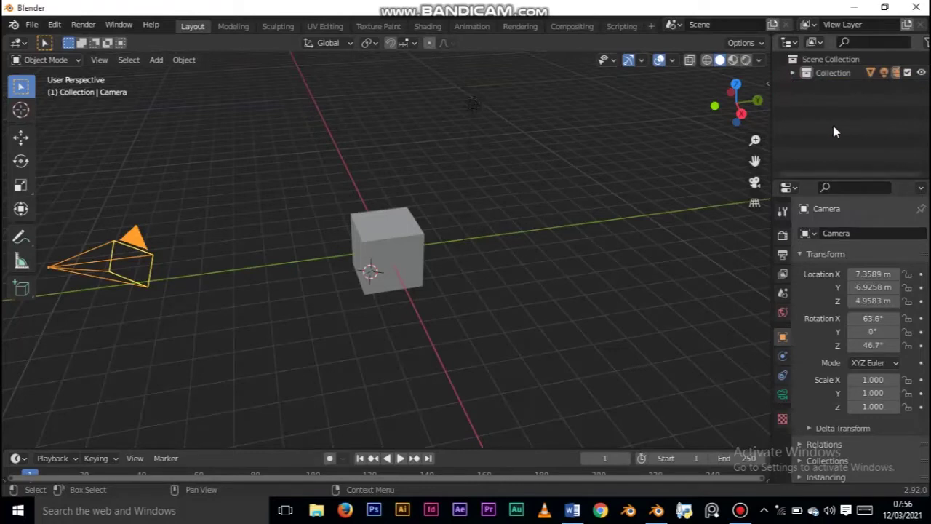
{"action": "left_click", "coordinate": [793, 73]}
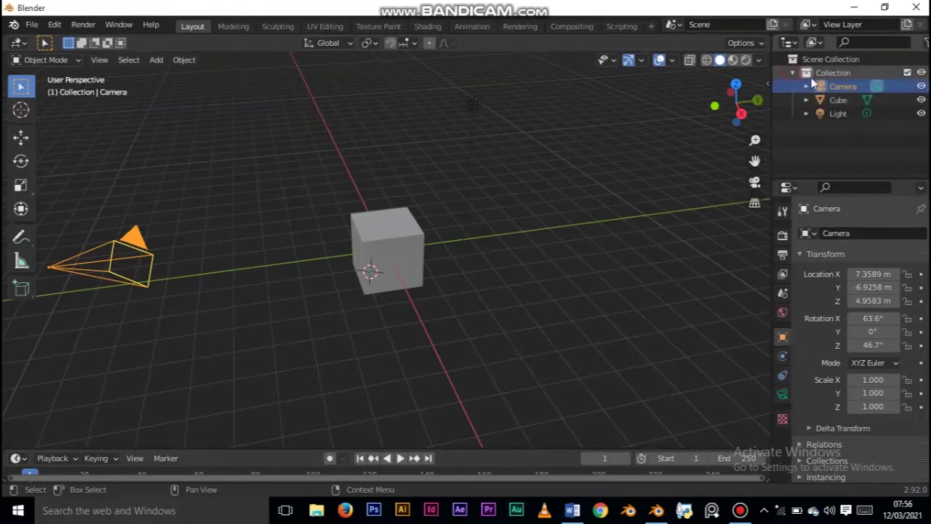
{"action": "left_click", "coordinate": [792, 73]}
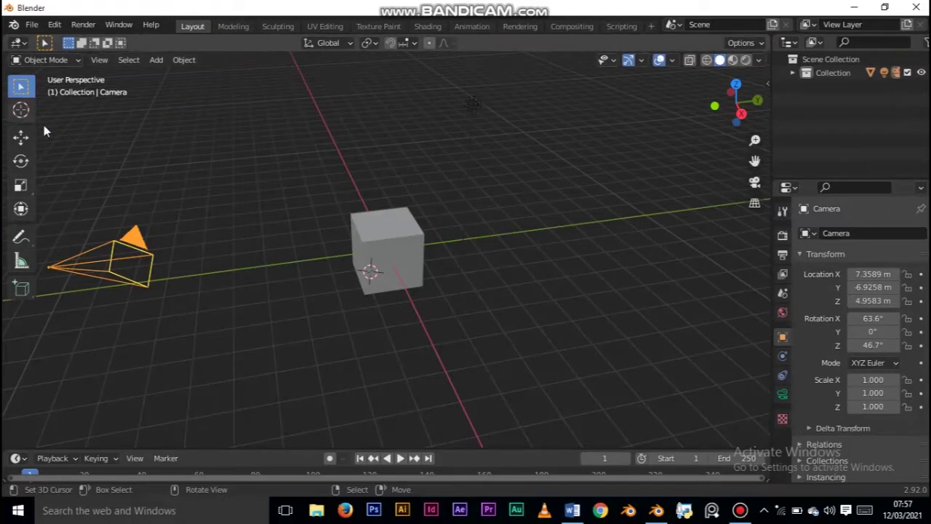
Try the Cursor and Move tools, and activate the Rotate tool for the selected camera.
{"action": "left_click", "coordinate": [21, 110]}
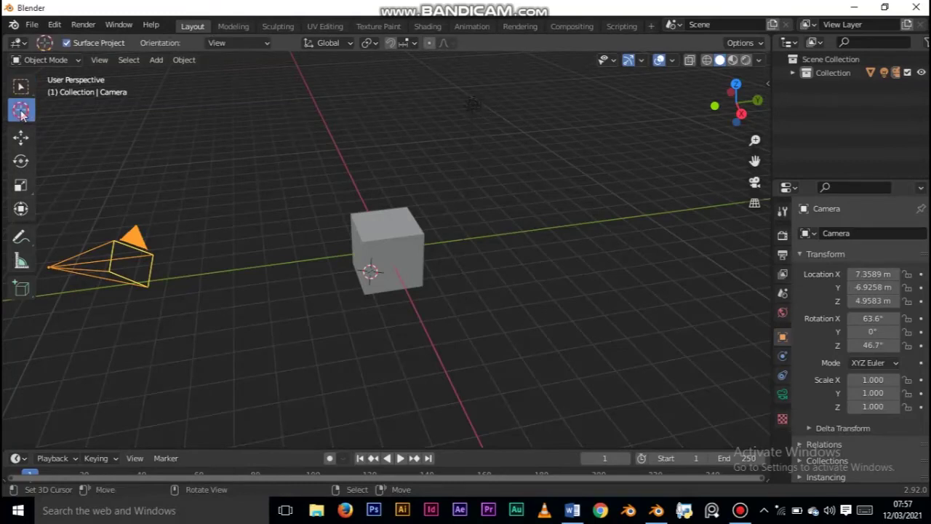
{"action": "left_click", "coordinate": [21, 137]}
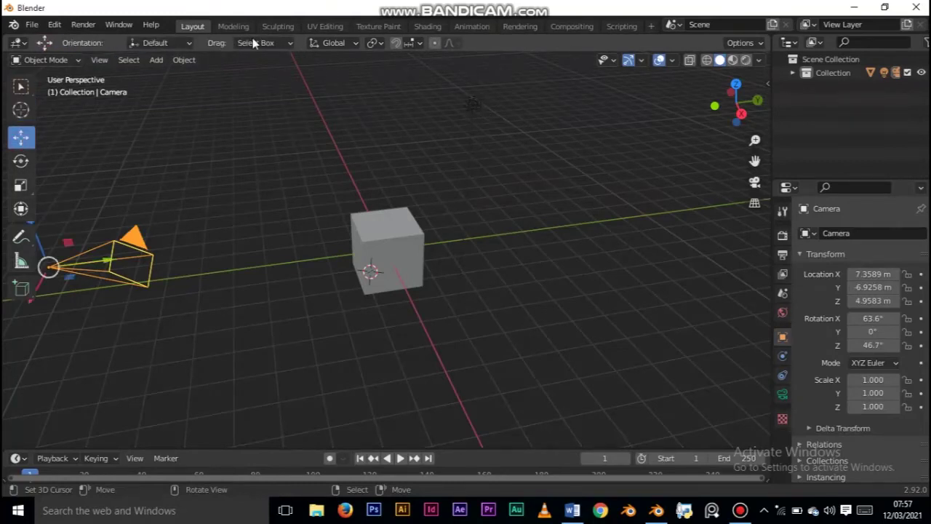
{"action": "left_click", "coordinate": [31, 161]}
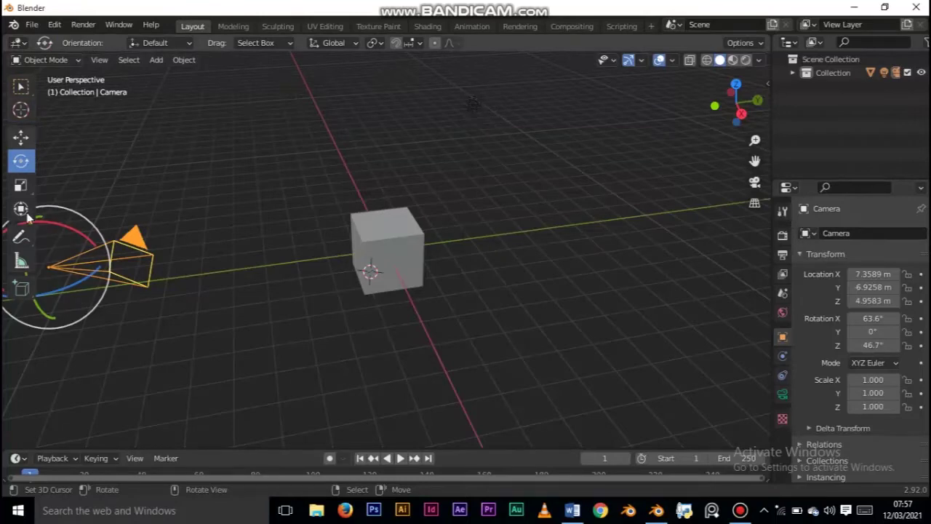
{"action": "middle_click_drag", "start_coordinate": [146, 233], "coordinate": [160, 181]}
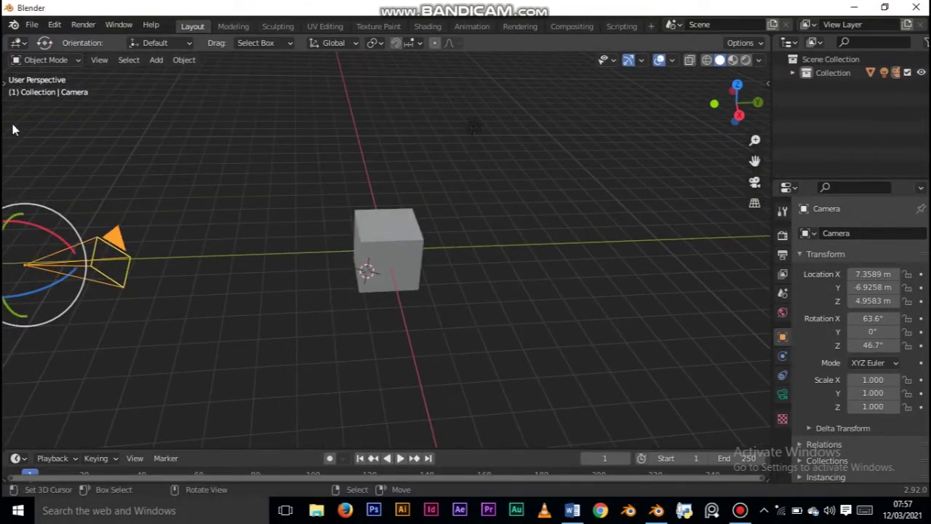
Enable Screencast Keys and collapse its settings.
{"action": "key", "text": "t"}
{"action": "key", "text": "t"}
{"action": "left_click", "coordinate": [767, 84]}
{"action": "left_click", "coordinate": [762, 218]}
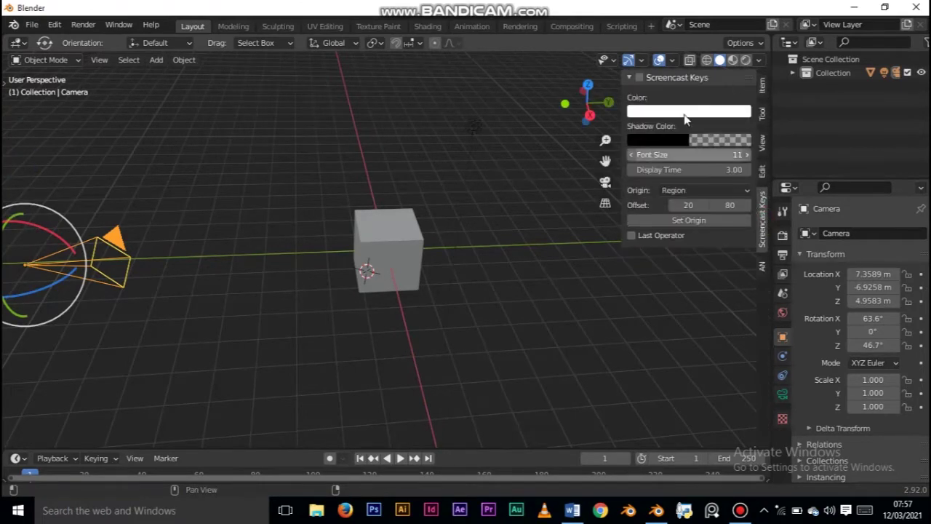
{"action": "left_click", "coordinate": [639, 77]}
{"action": "left_click", "coordinate": [673, 77]}
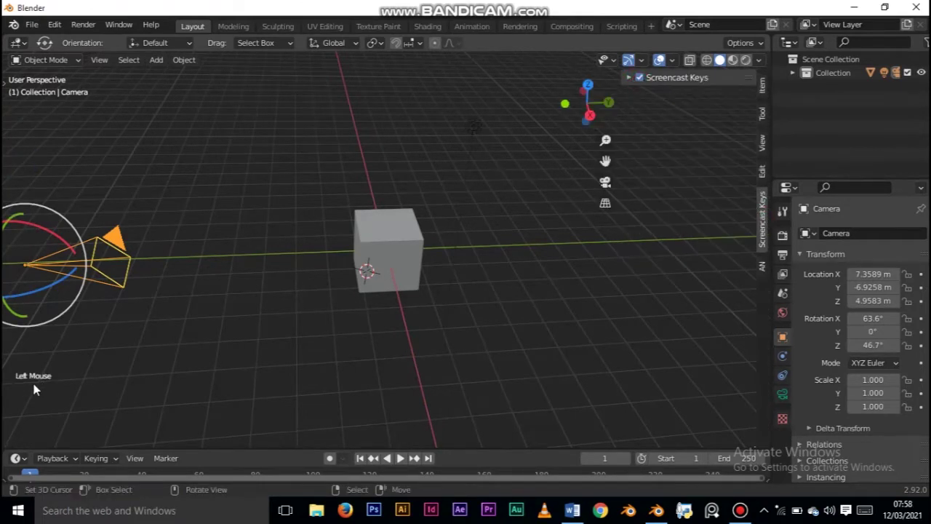
Show the viewport's tool shelf and toggle the sidebar several times, leaving it hidden.
{"action": "key", "text": "t"}
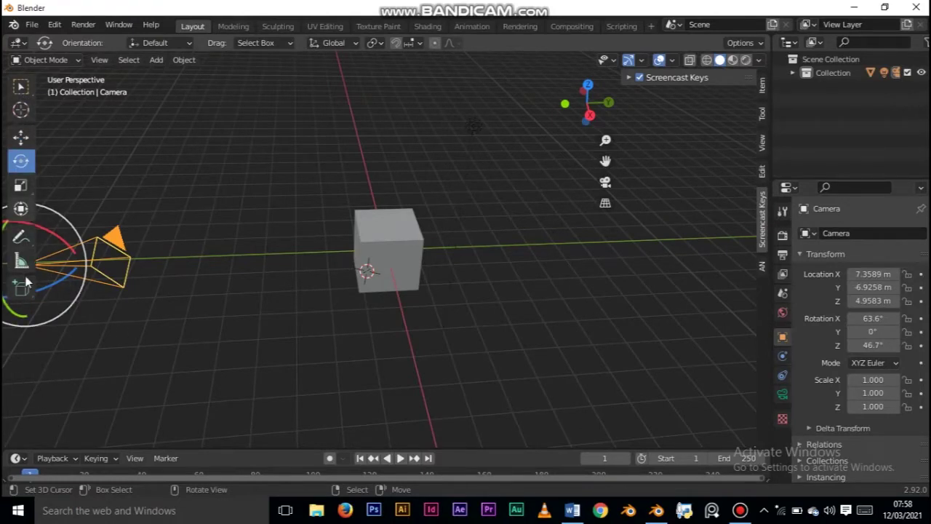
{"action": "key", "text": "n"}
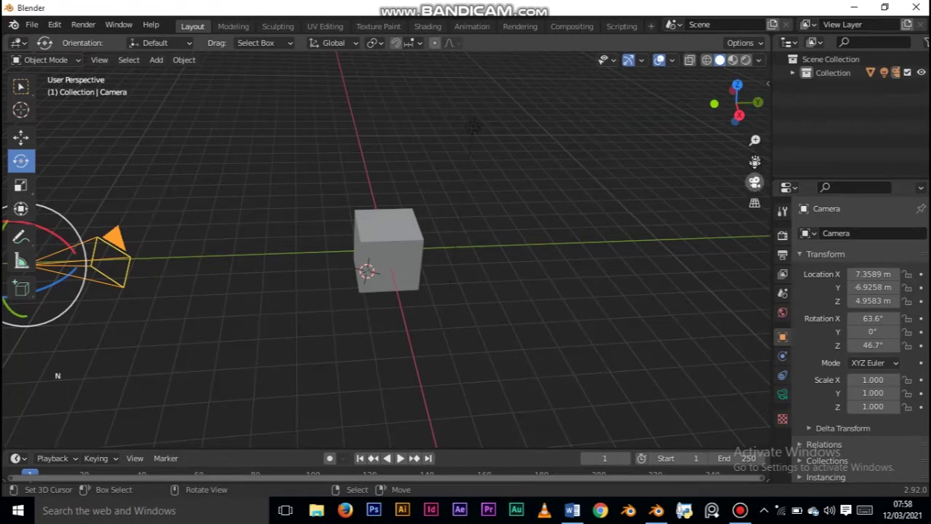
{"action": "key", "text": "n"}
{"action": "key", "text": "n"}
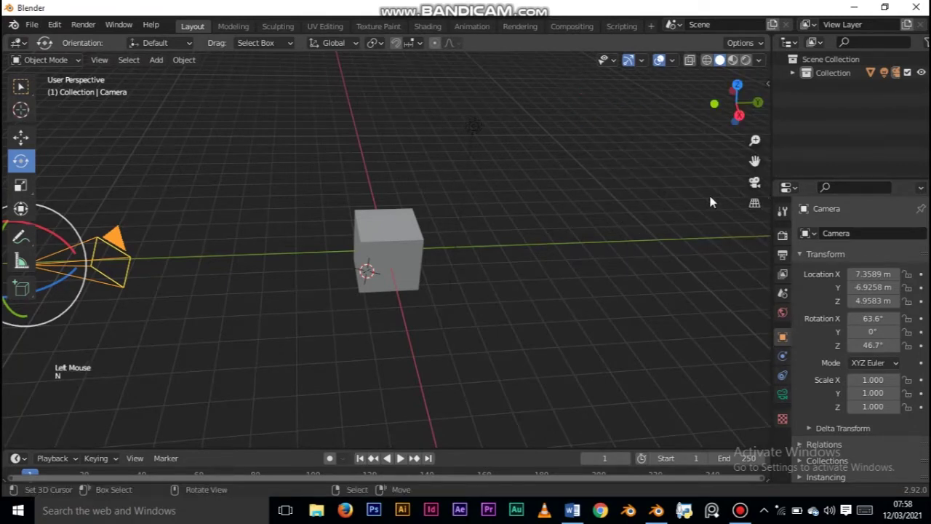
{"action": "key", "text": "n"}
{"action": "key", "text": "n"}
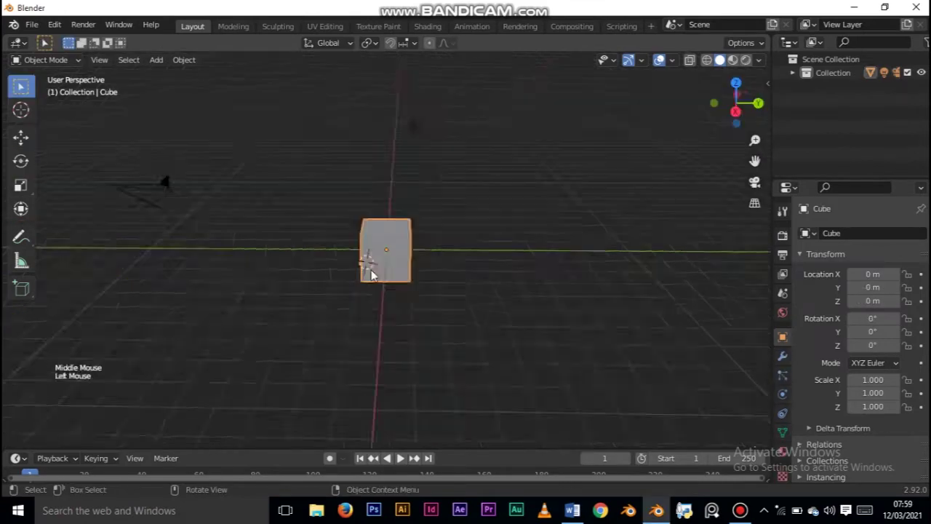
Orbit around the cube and inspect its object context menu without choosing a command.
{"action": "middle_click_drag", "start_coordinate": [371, 270], "coordinate": [403, 250]}
{"action": "right_click", "coordinate": [477, 200]}
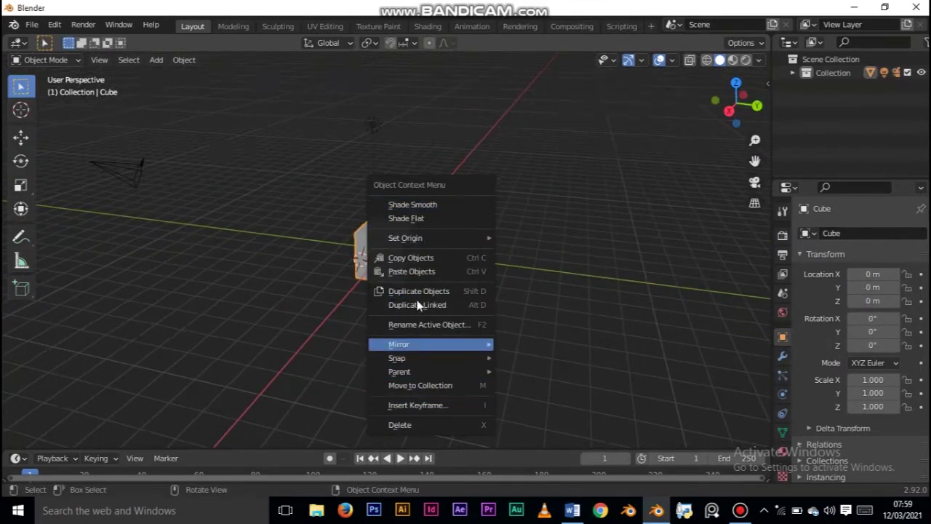
{"action": "middle_click_drag", "start_coordinate": [334, 271], "coordinate": [310, 311]}
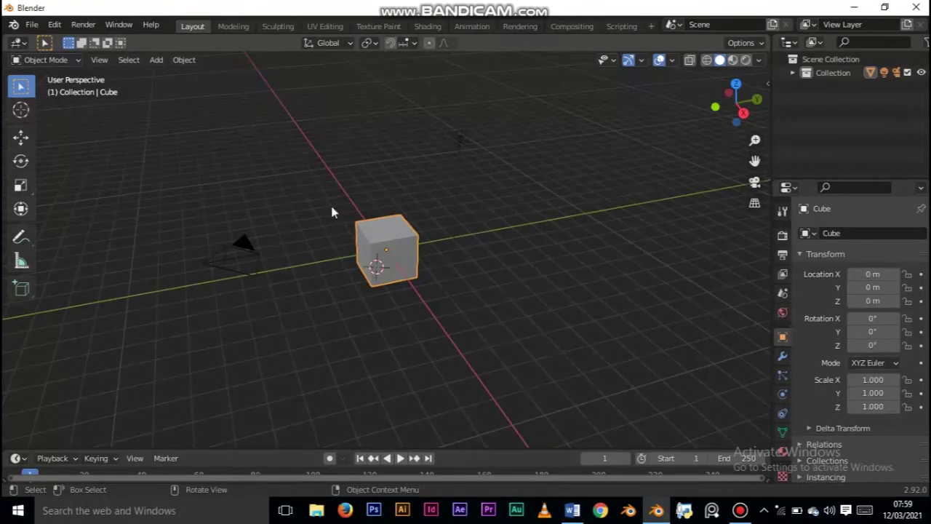
{"action": "mouse_move", "coordinate": [409, 259]}
{"action": "middle_mouse_down"}
{"action": "mouse_move", "coordinate": [387, 272]}
{"action": "mouse_move", "coordinate": [412, 263]}
{"action": "middle_mouse_up"}
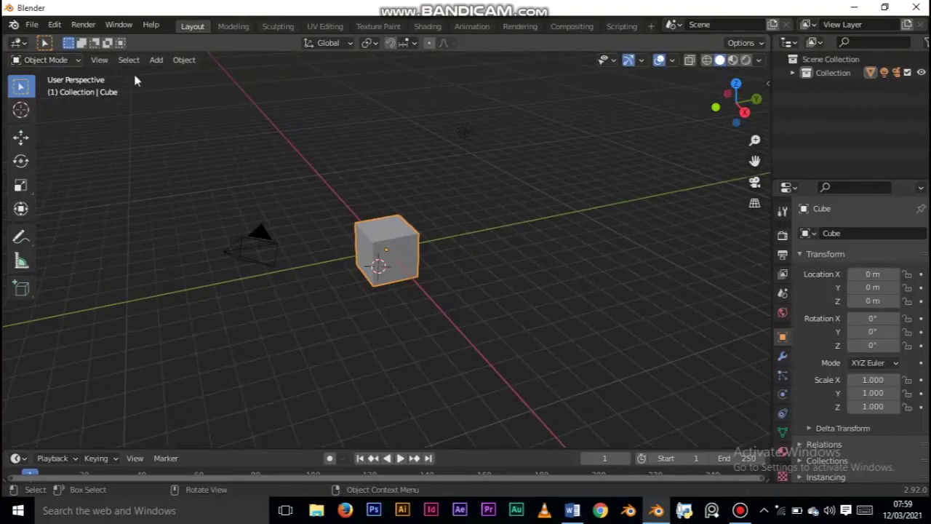
Examine the interaction modes offered for the cube and stay in Object Mode.
{"action": "left_click", "coordinate": [45, 59]}
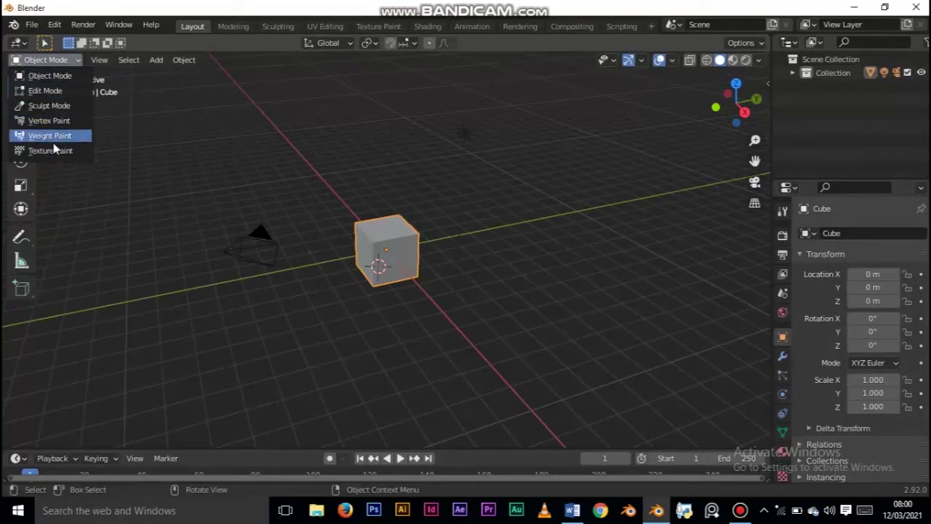
{"action": "left_click", "coordinate": [45, 64]}
{"action": "left_click", "coordinate": [45, 64]}
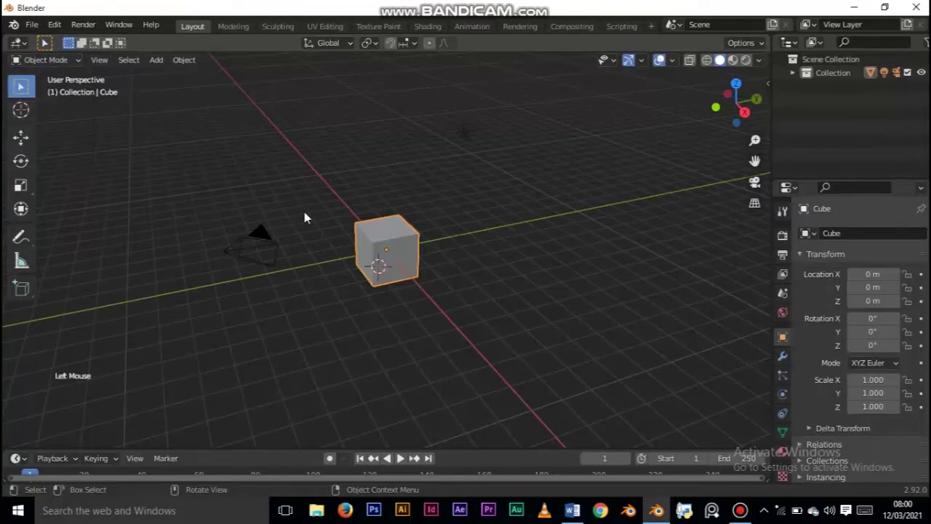
Orbit the view around the cube from several angles and pan across the scene.
{"action": "middle_click_drag", "start_coordinate": [445, 261], "coordinate": [368, 260]}
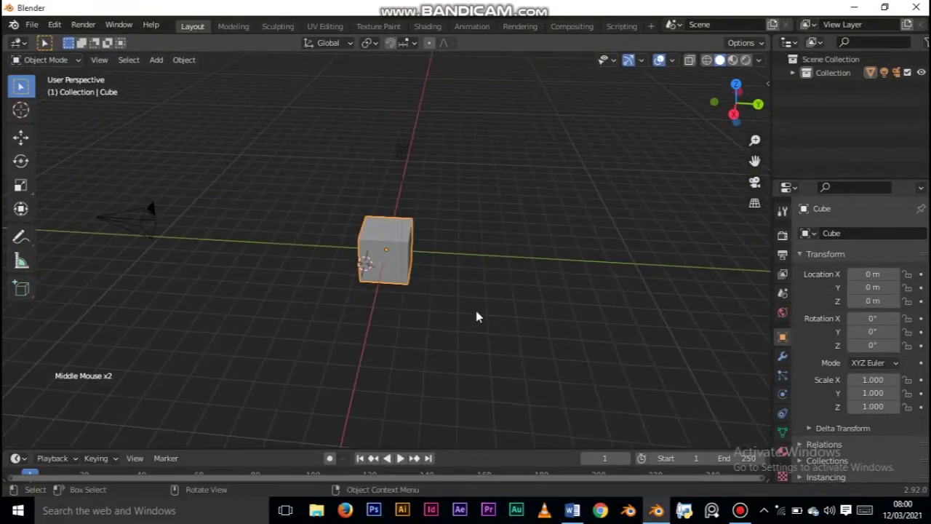
{"action": "middle_click_drag", "start_coordinate": [477, 317], "coordinate": [555, 291]}
{"action": "left_click", "coordinate": [545, 289], "text": "ctrl"}
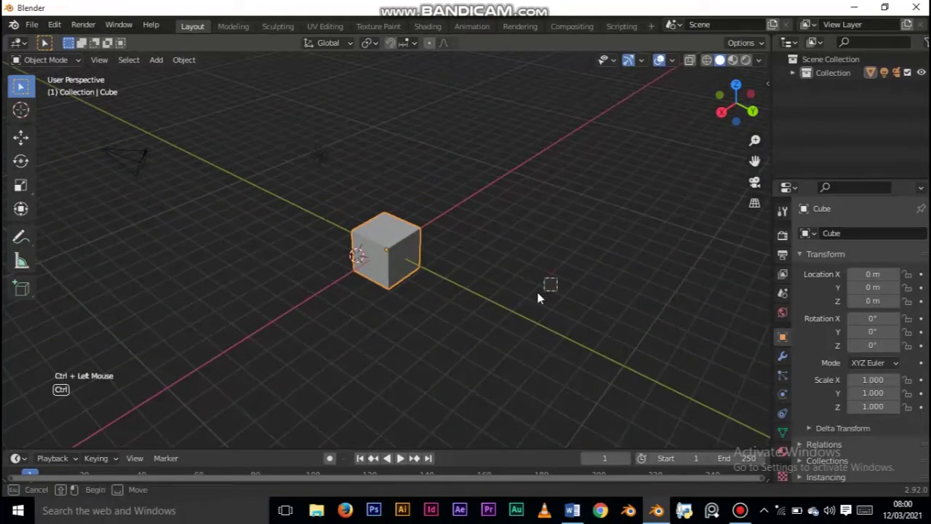
{"action": "left_click", "coordinate": [442, 308], "text": "ctrl"}
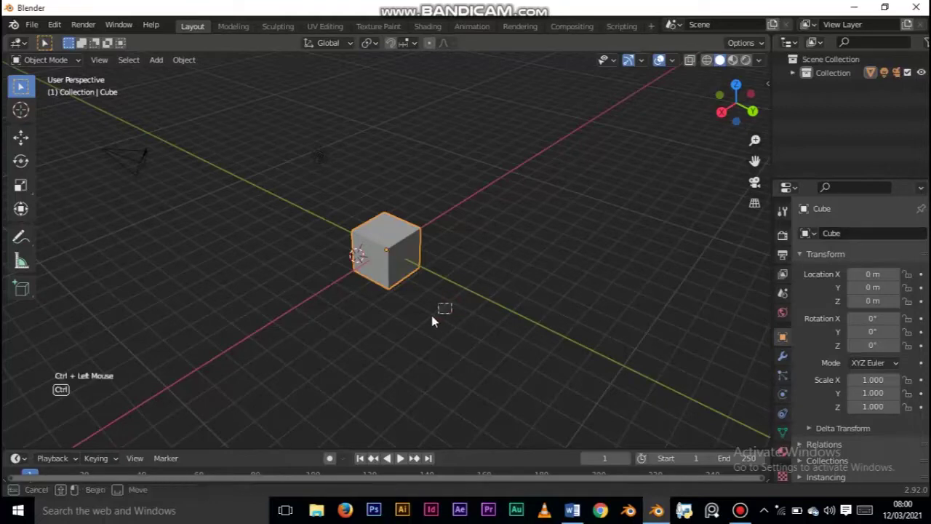
{"action": "right_click", "coordinate": [467, 303], "text": "ctrl"}
{"action": "left_click", "coordinate": [486, 291], "text": "shift"}
{"action": "key", "text": "space"}
{"action": "middle_click_drag", "start_coordinate": [495, 293], "coordinate": [684, 317]}
{"action": "key", "text": "Escape"}
{"action": "middle_click_drag", "start_coordinate": [633, 319], "coordinate": [491, 320], "text": "shift"}
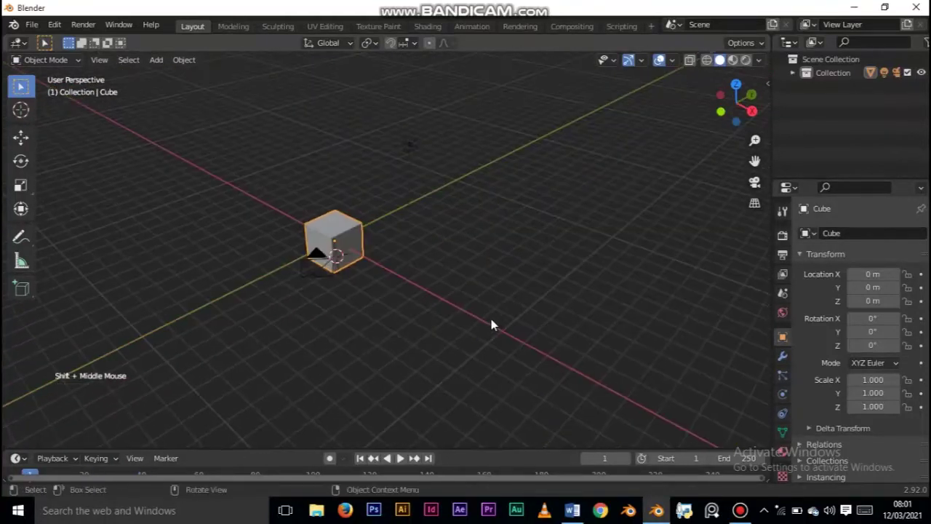
Pan and orbit around the cube, using both direct viewport navigation and the on-screen navigation gizmo.
{"action": "middle_click_drag", "start_coordinate": [553, 270], "coordinate": [551, 293], "text": "shift"}
{"action": "left_click_drag", "start_coordinate": [556, 306], "coordinate": [512, 331], "text": "ctrl"}
{"action": "middle_click_drag", "start_coordinate": [533, 322], "coordinate": [616, 216]}
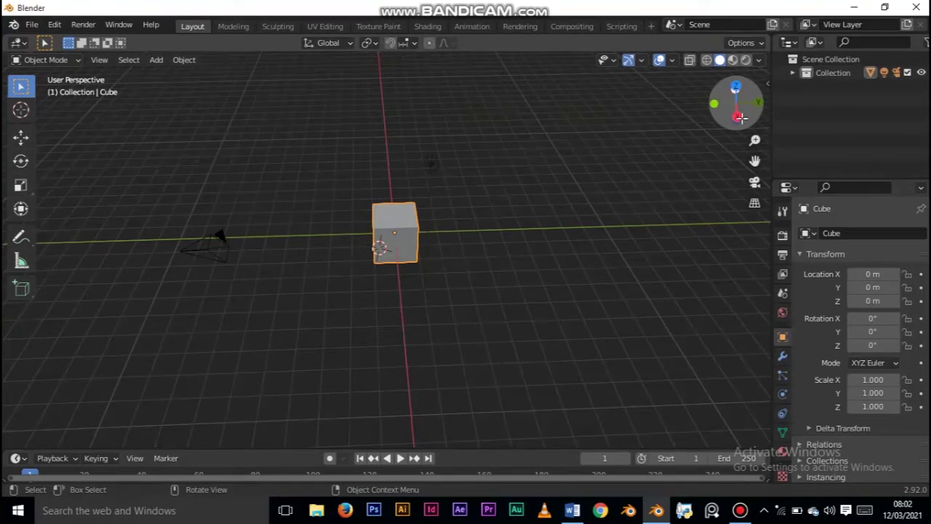
{"action": "left_click_drag", "start_coordinate": [724, 122], "coordinate": [610, 106]}
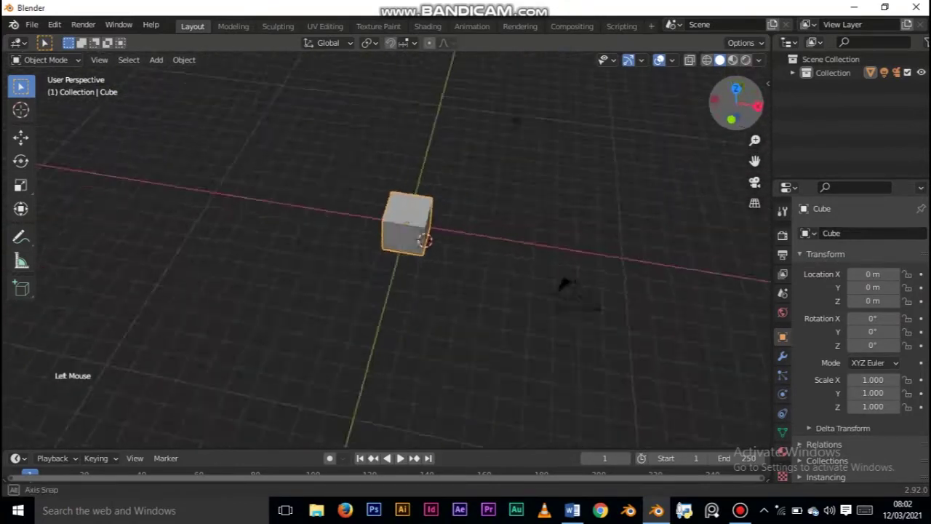
{"action": "left_click_drag", "start_coordinate": [728, 104], "coordinate": [847, 96]}
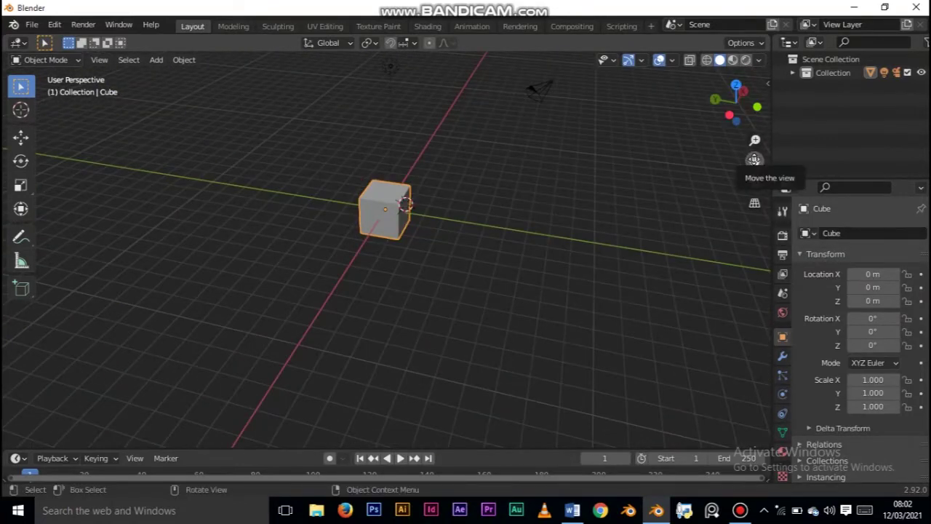
{"action": "left_click_drag", "start_coordinate": [754, 159], "coordinate": [507, 173]}
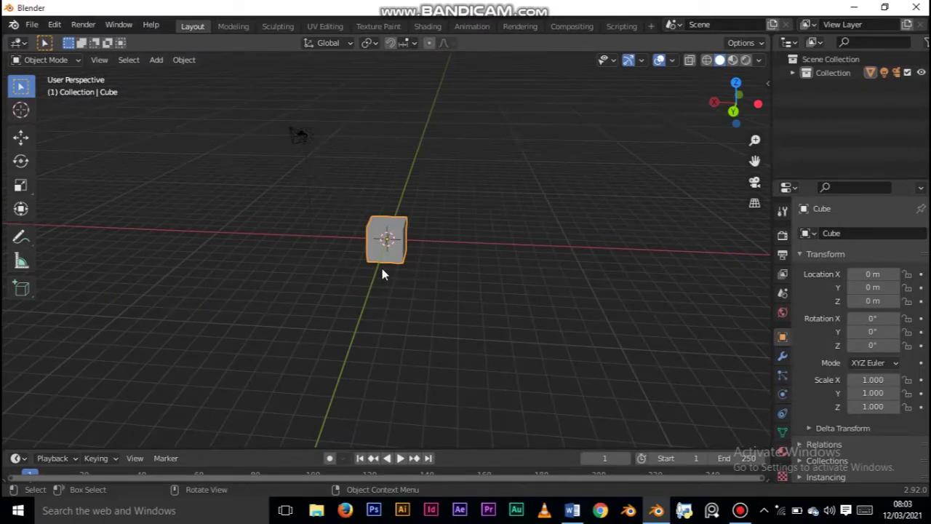
Zoom in and out on the cube repeatedly, finishing with a close-up of it.
{"action": "scroll", "coordinate": [382, 272], "scroll_direction": "down", "scroll_amount": 16}
{"action": "scroll", "coordinate": [379, 271], "scroll_direction": "up", "scroll_amount": 20}
{"action": "scroll", "coordinate": [378, 274], "scroll_direction": "down", "scroll_amount": 9}
{"action": "scroll", "coordinate": [378, 274], "scroll_direction": "up", "scroll_amount": 2}
{"action": "scroll", "coordinate": [378, 277], "scroll_direction": "down", "scroll_amount": 1}
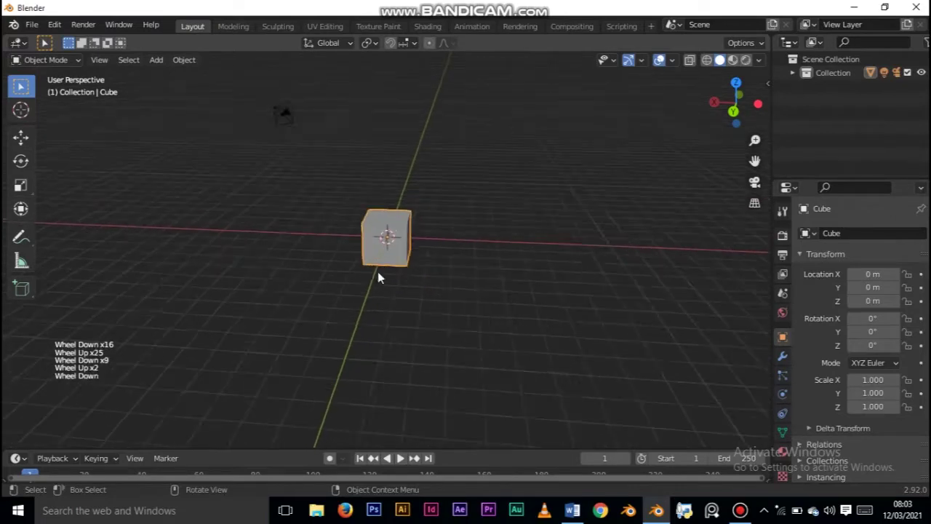
{"action": "scroll", "coordinate": [378, 272], "scroll_direction": "down", "scroll_amount": 7}
{"action": "scroll", "coordinate": [381, 266], "scroll_direction": "up", "scroll_amount": 15}
{"action": "scroll", "coordinate": [385, 267], "scroll_direction": "down", "scroll_amount": 11}
{"action": "scroll", "coordinate": [383, 269], "scroll_direction": "up", "scroll_amount": 1}
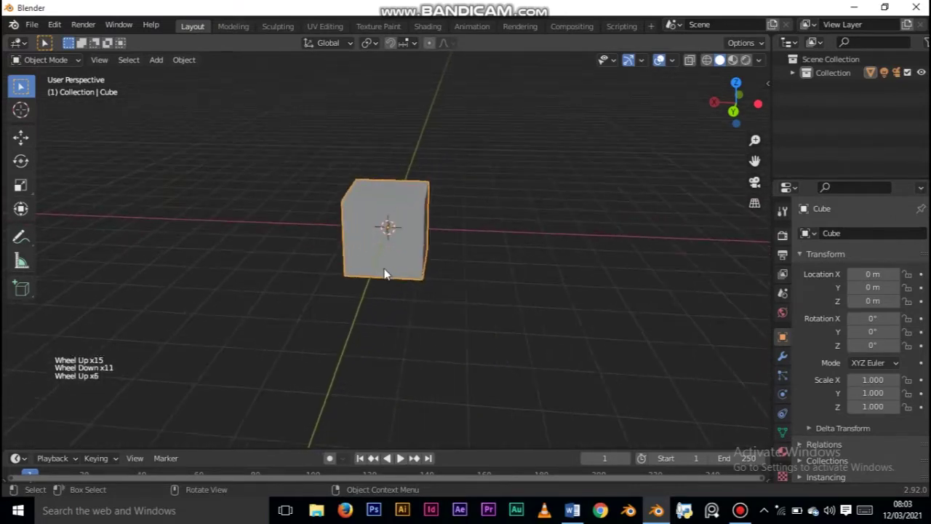
{"action": "scroll", "coordinate": [384, 273], "scroll_direction": "down", "scroll_amount": 5}
{"action": "scroll", "coordinate": [381, 275], "scroll_direction": "up", "scroll_amount": 8}
{"action": "scroll", "coordinate": [378, 277], "scroll_direction": "down", "scroll_amount": 9}
{"action": "scroll", "coordinate": [357, 240], "scroll_direction": "up", "scroll_amount": 14}
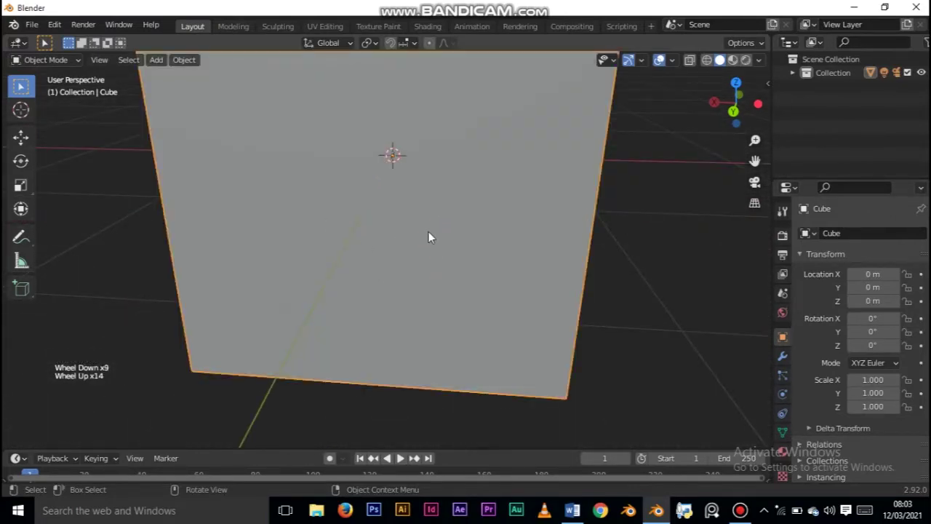
Try smooth and stepped zooming on the cube as well as the zoom gizmo, and orbit to another angle.
{"action": "mouse_move", "coordinate": [429, 241]}
{"action": "middle_mouse_down", "text": "ctrl"}
{"action": "mouse_move", "coordinate": [378, 277]}
{"action": "mouse_move", "coordinate": [434, 238]}
{"action": "middle_mouse_up", "text": "ctrl"}
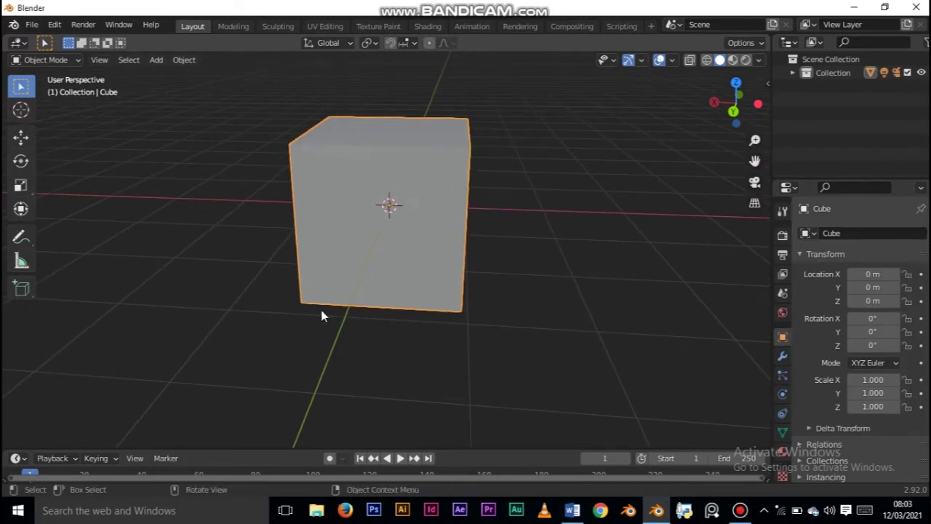
{"action": "scroll", "coordinate": [400, 297], "scroll_direction": "down", "scroll_amount": 11}
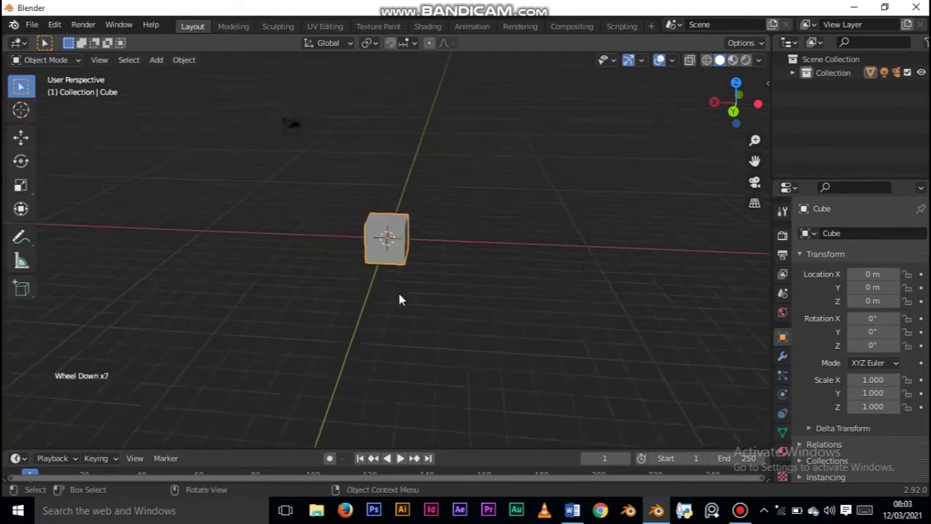
{"action": "scroll", "coordinate": [404, 298], "scroll_direction": "up", "scroll_amount": 9}
{"action": "scroll", "coordinate": [399, 295], "scroll_direction": "down", "scroll_amount": 7}
{"action": "scroll", "coordinate": [400, 290], "scroll_direction": "up", "scroll_amount": 7}
{"action": "middle_click_drag", "start_coordinate": [400, 289], "coordinate": [730, 181]}
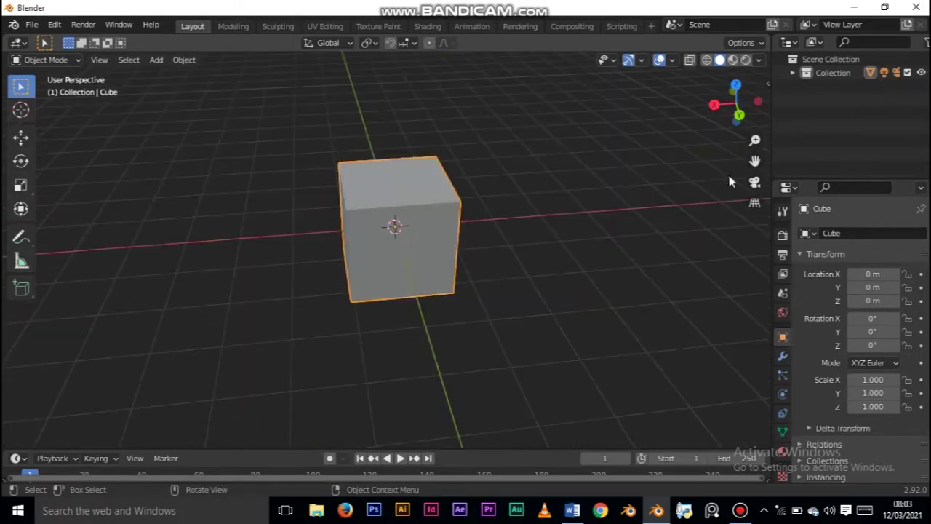
{"action": "left_click_drag", "start_coordinate": [754, 140], "coordinate": [755, 221]}
{"action": "middle_click_drag", "start_coordinate": [755, 218], "coordinate": [744, 167]}
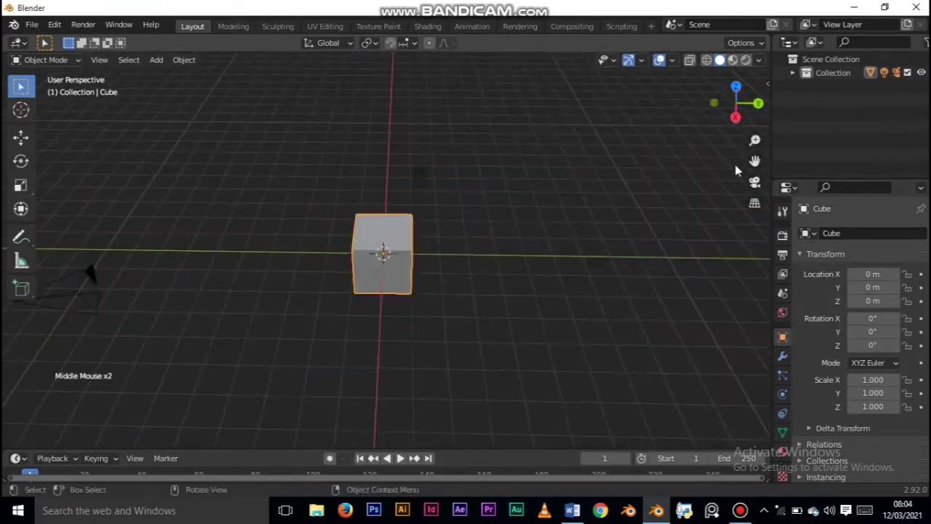
Toggle between the camera view and the user perspective, ending in user perspective.
{"action": "left_click", "coordinate": [754, 182]}
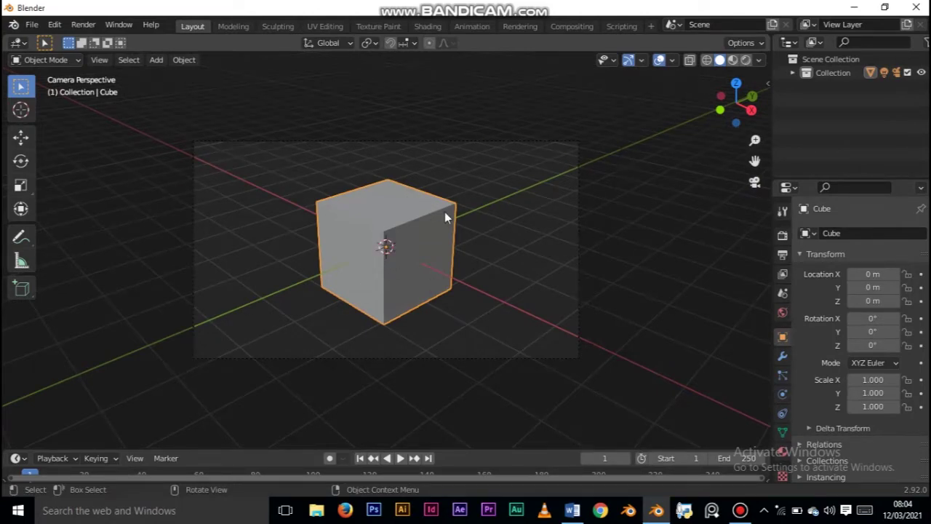
{"action": "key", "text": "KP_0"}
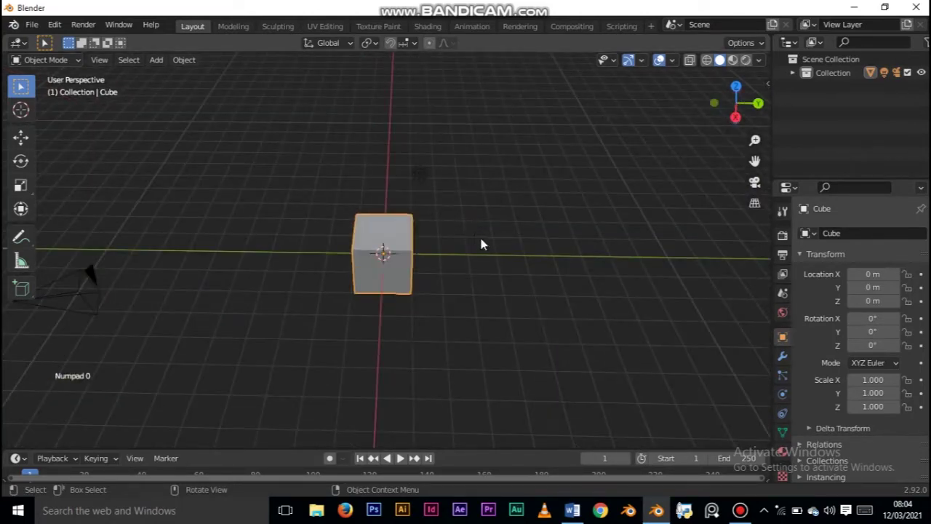
{"action": "key", "text": "KP_0"}
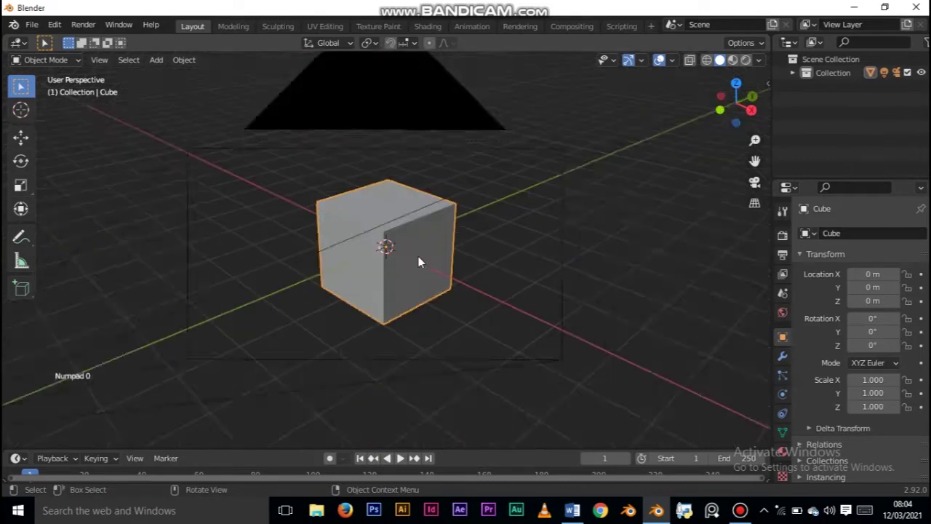
{"action": "key", "text": "KP_0"}
Enter and leave the camera view through the View pie menu's View Camera option.
{"action": "key", "text": "grave"}
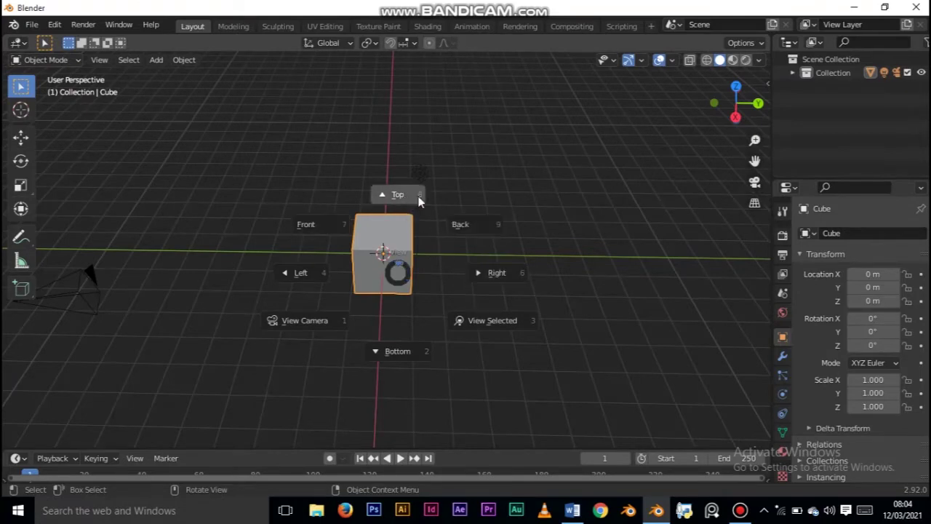
{"action": "left_click", "coordinate": [302, 324]}
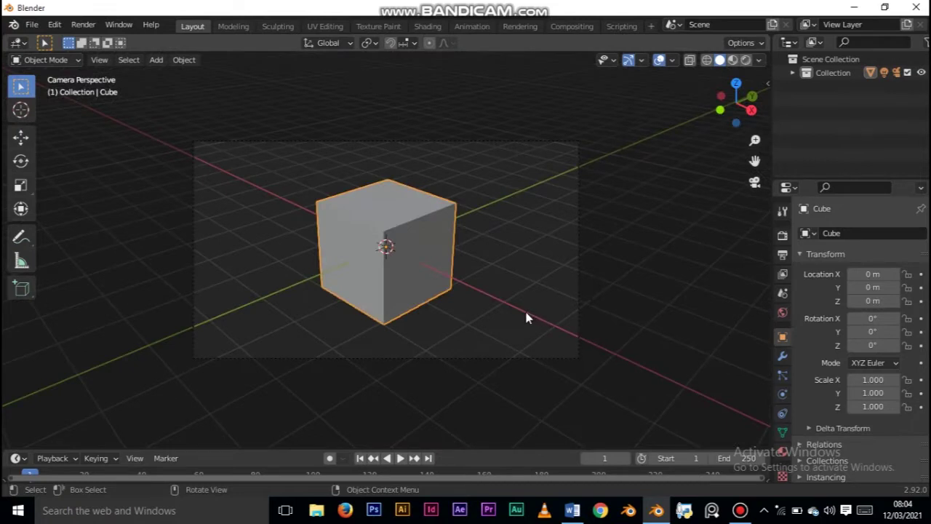
{"action": "key", "text": "grave"}
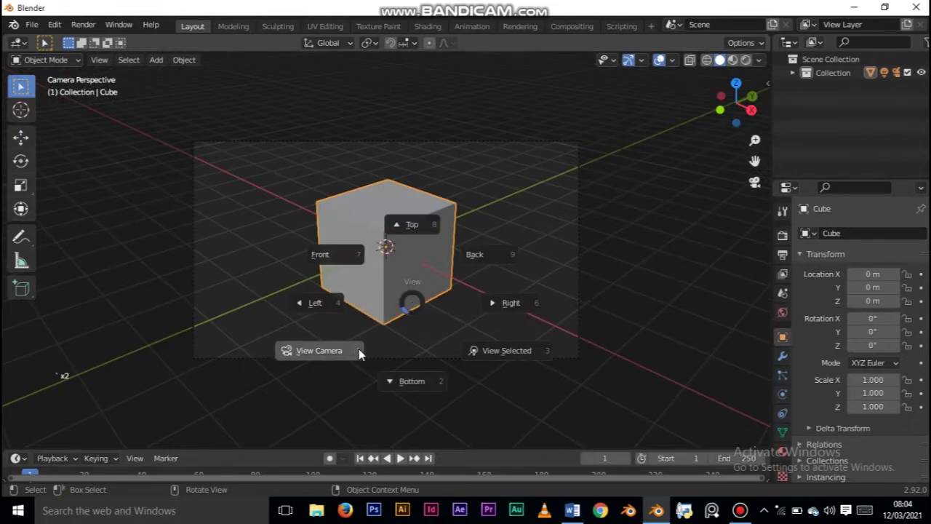
{"action": "left_click", "coordinate": [356, 350]}
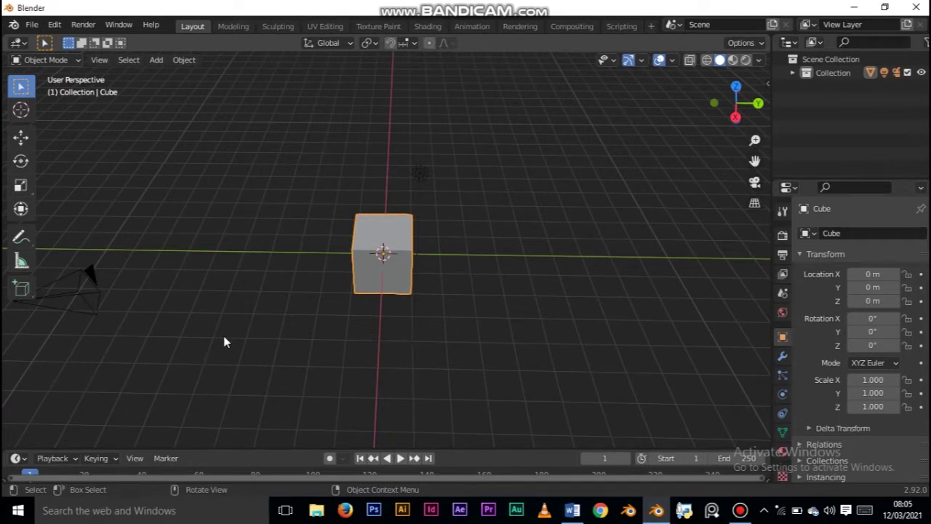
Orbit around the cube and inspect it in front, right and top orthographic views, returning to the front.
{"action": "middle_click_drag", "start_coordinate": [273, 318], "coordinate": [390, 258]}
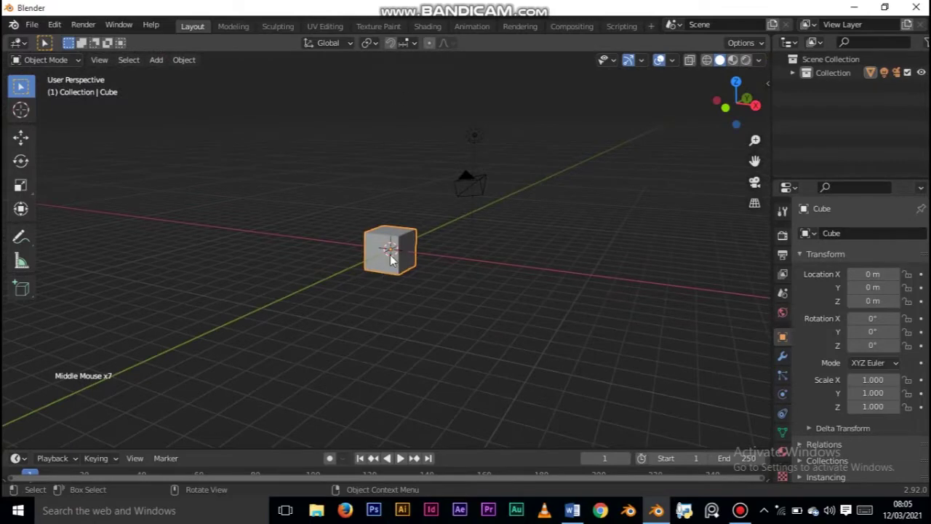
{"action": "middle_click_drag", "start_coordinate": [329, 301], "coordinate": [337, 191]}
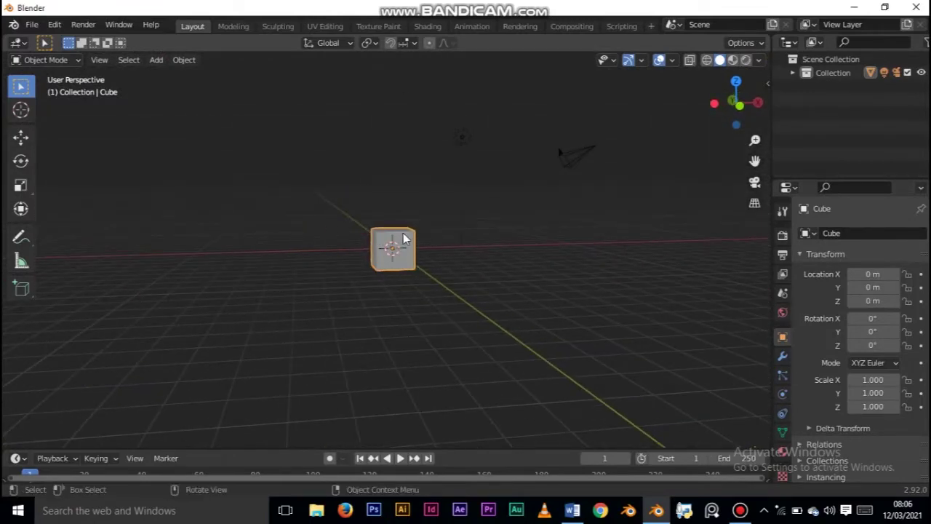
{"action": "key", "text": "KP_1"}
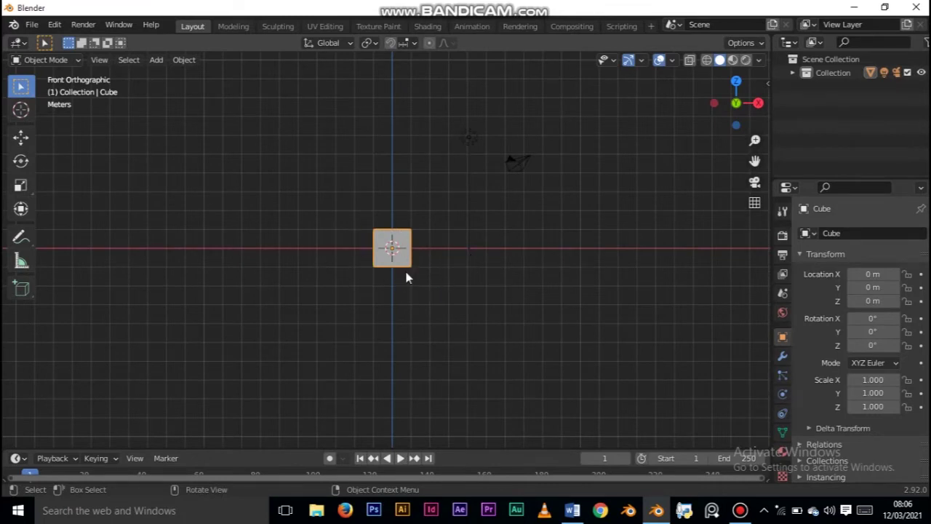
{"action": "key", "text": "KP_3"}
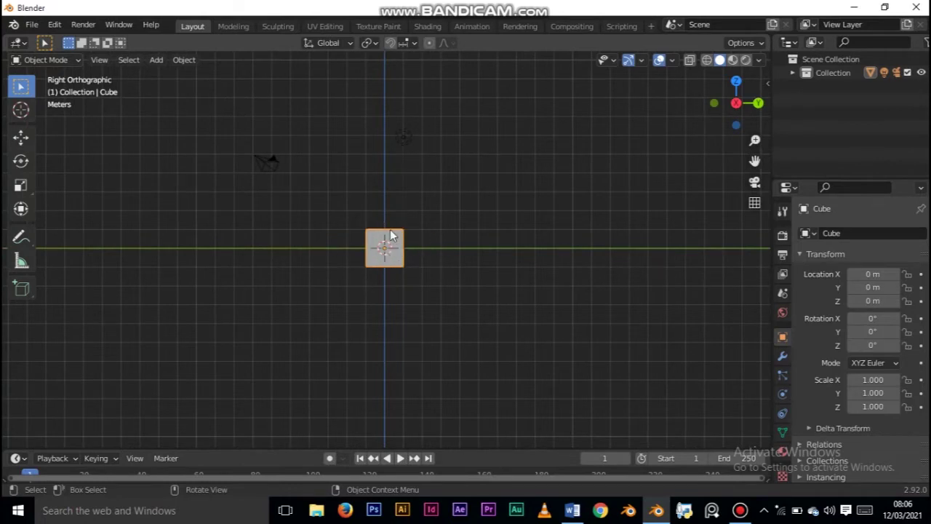
{"action": "key", "text": "KP_7"}
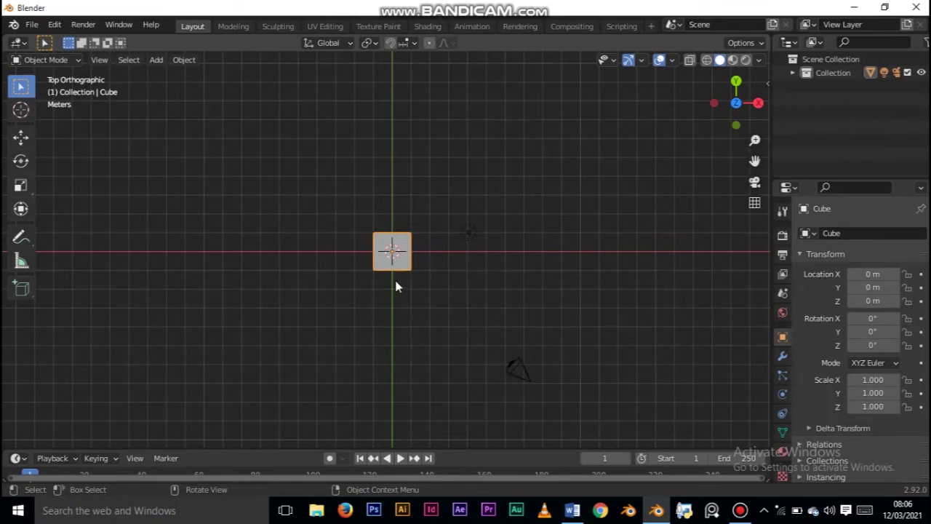
{"action": "key", "text": "KP_1"}
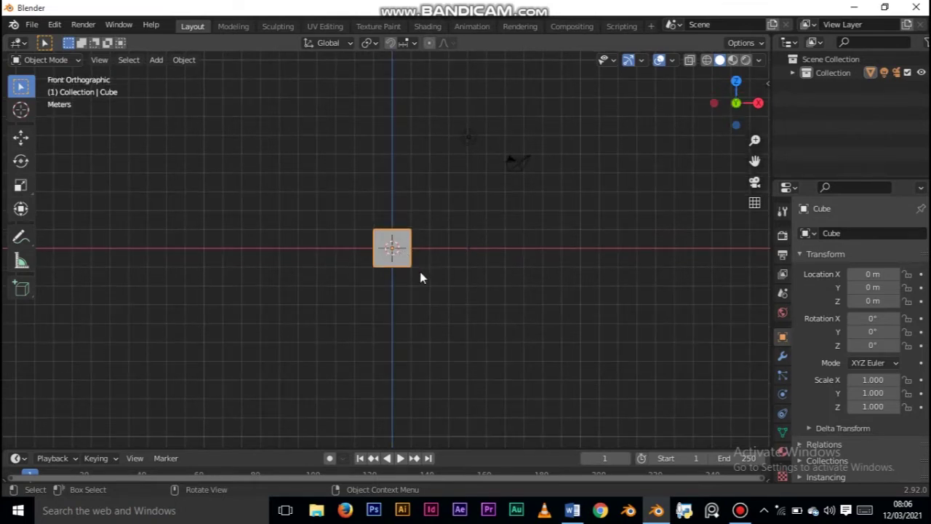
Compare the back, front and right views of the cube and switch the front view between orthographic and perspective projection.
{"action": "key", "text": "ctrl+KP_1"}
{"action": "key", "text": "KP_1"}
{"action": "key", "text": "KP_5"}
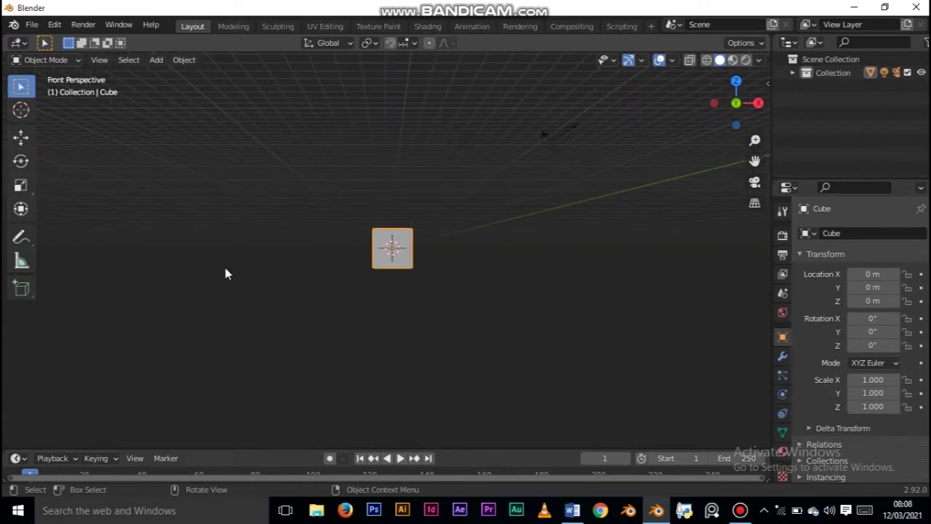
{"action": "key", "text": "KP_1"}
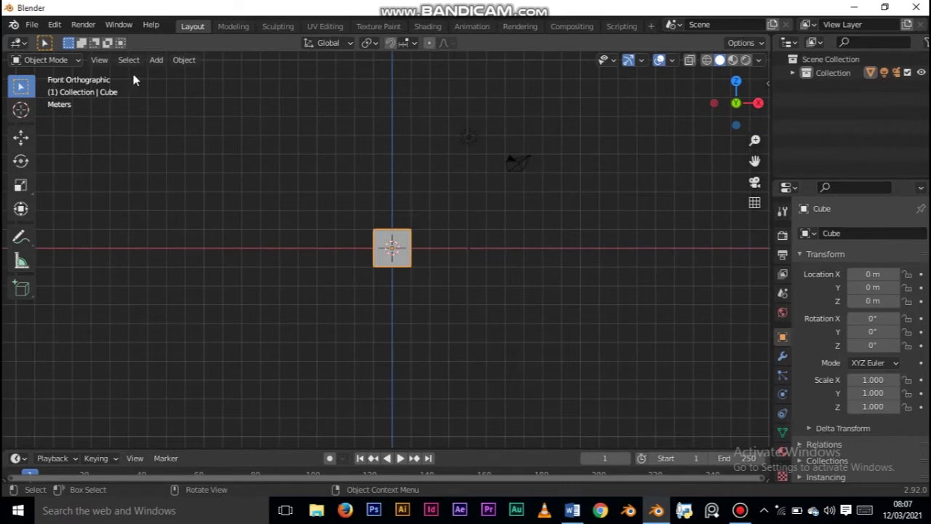
{"action": "key", "text": "KP_3"}
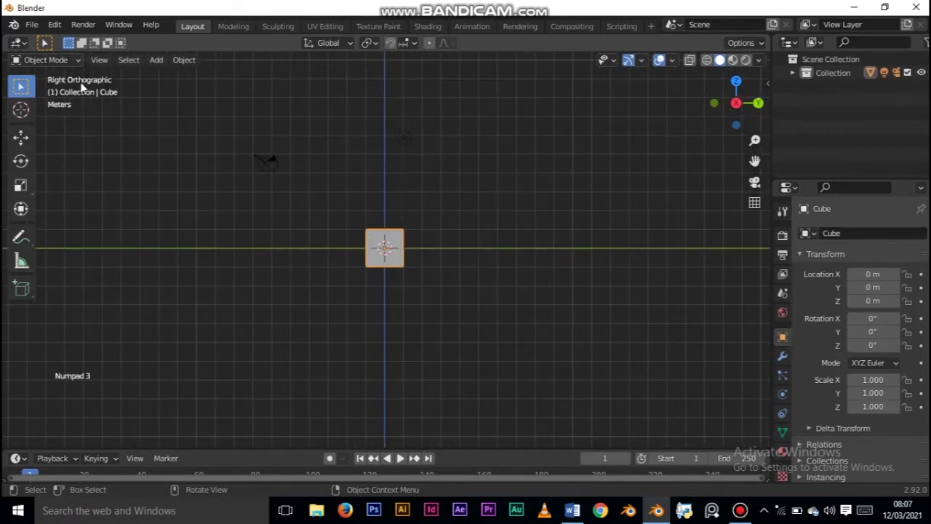
{"action": "key", "text": "KP_3"}
{"action": "middle_click_drag", "start_coordinate": [103, 85], "coordinate": [458, 295]}
{"action": "key", "text": "KP_1"}
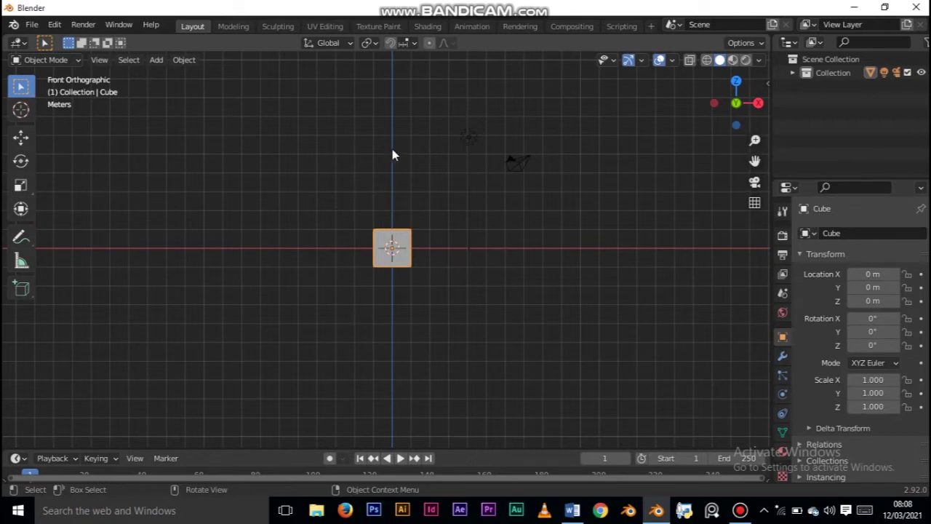
{"action": "key", "text": "KP_5"}
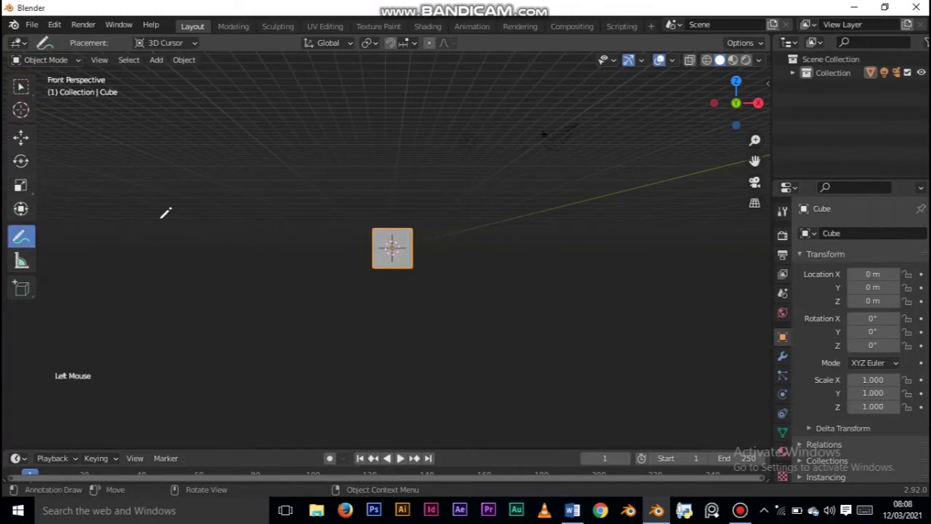
Draw a freehand stroke near the cube with the Annotate tool, erase it, and orbit the view.
{"action": "mouse_move", "coordinate": [149, 269]}
{"action": "left_mouse_down"}
{"action": "mouse_move", "coordinate": [152, 216]}
{"action": "mouse_move", "coordinate": [198, 269]}
{"action": "mouse_move", "coordinate": [254, 235]}
{"action": "mouse_move", "coordinate": [297, 280]}
{"action": "mouse_move", "coordinate": [380, 284]}
{"action": "mouse_move", "coordinate": [346, 244]}
{"action": "left_mouse_up"}
{"action": "mouse_move", "coordinate": [371, 297]}
{"action": "left_mouse_down", "text": "ctrl"}
{"action": "mouse_move", "coordinate": [309, 266]}
{"action": "mouse_move", "coordinate": [182, 237]}
{"action": "mouse_move", "coordinate": [164, 244]}
{"action": "left_mouse_up", "text": "ctrl"}
{"action": "middle_click_drag", "start_coordinate": [578, 156], "coordinate": [301, 254]}
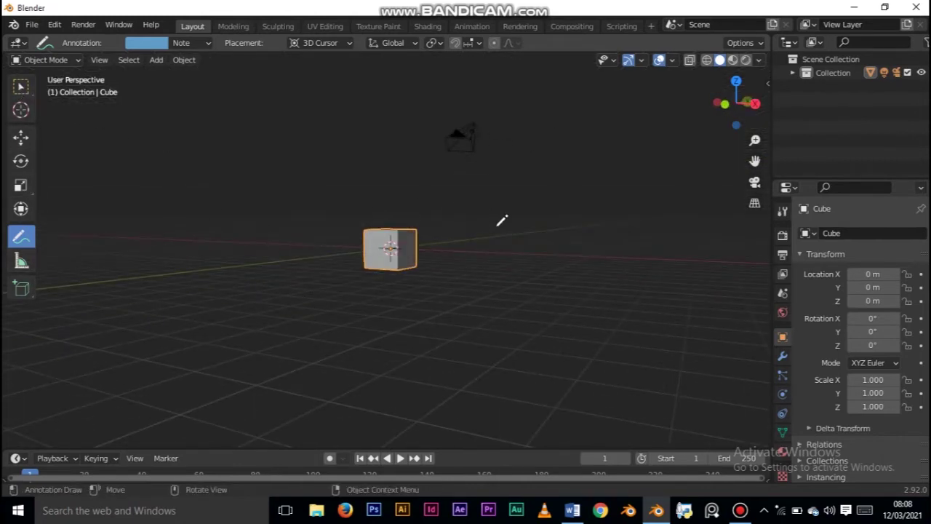
Switch back to the Select Box tool and deselect everything in the scene.
{"action": "left_click", "coordinate": [23, 88]}
{"action": "left_click", "coordinate": [23, 88]}
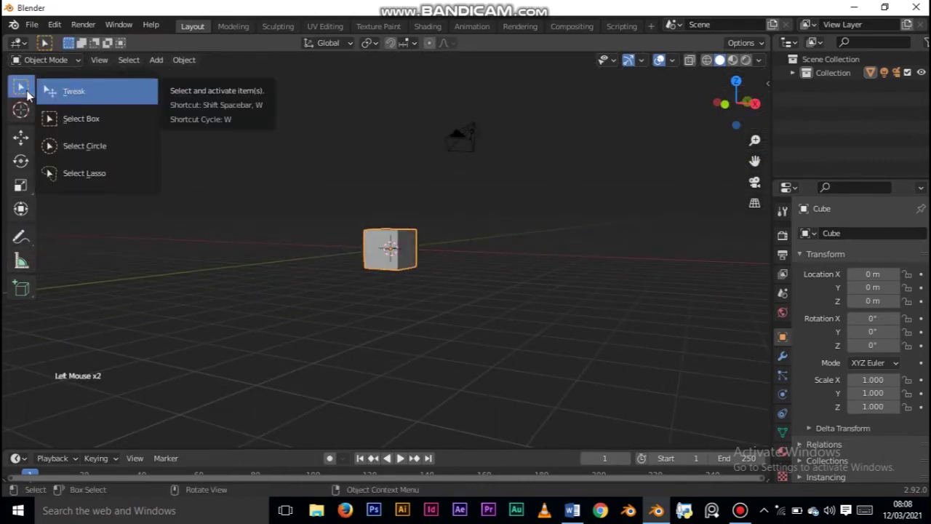
{"action": "middle_click_drag", "start_coordinate": [241, 272], "coordinate": [247, 292]}
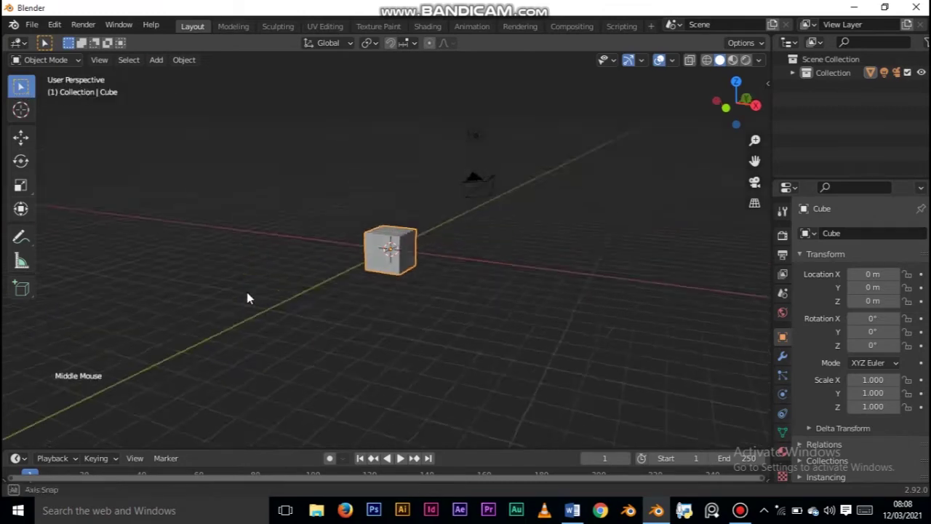
{"action": "middle_click_drag", "start_coordinate": [449, 207], "coordinate": [391, 235]}
{"action": "key", "text": "alt+a"}
{"action": "middle_click_drag", "start_coordinate": [456, 245], "coordinate": [375, 265]}
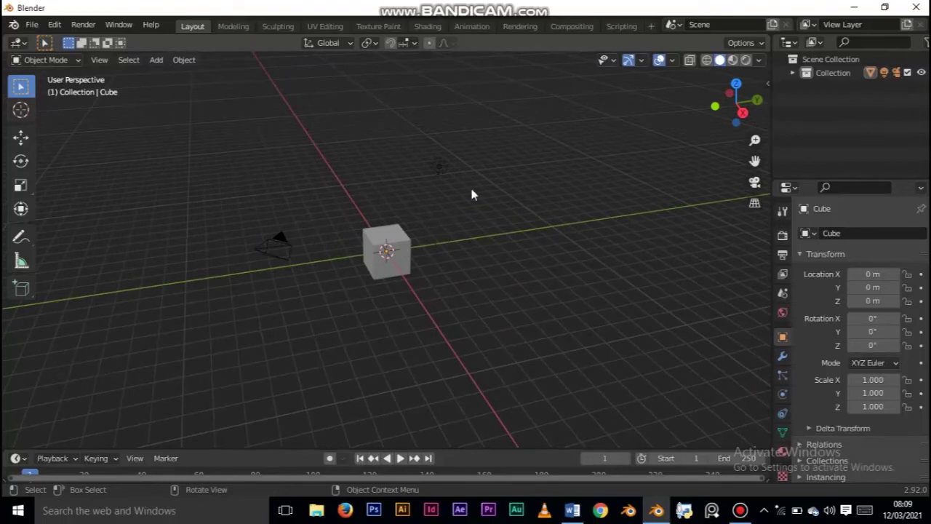
Use Select Box to select the cube and light, all three objects, and the camera and cube, clearing the selection between attempts.
{"action": "left_click_drag", "start_coordinate": [495, 144], "coordinate": [375, 314]}
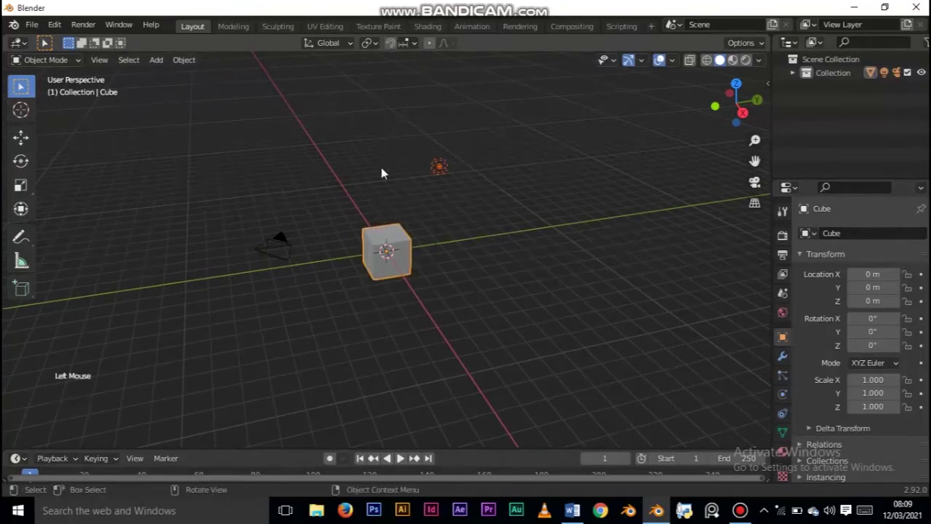
{"action": "left_click_drag", "start_coordinate": [20, 85], "coordinate": [59, 124]}
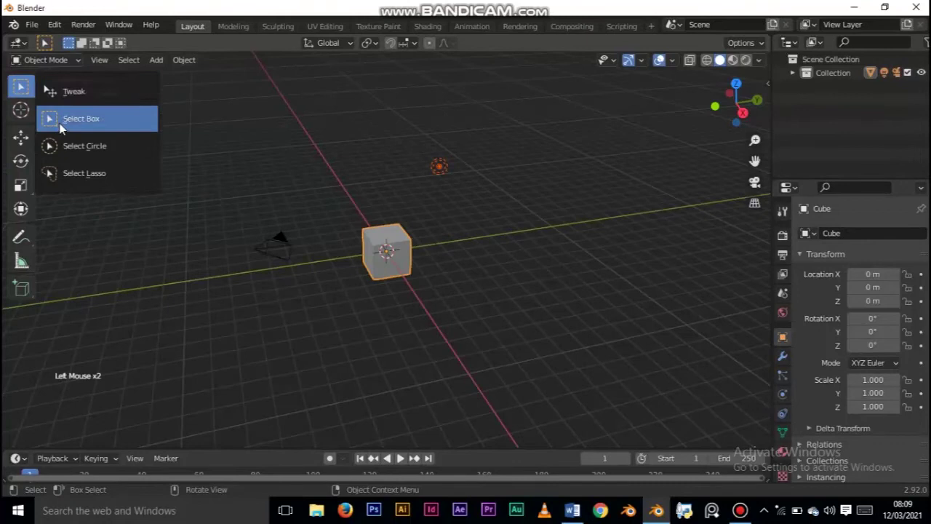
{"action": "left_click", "coordinate": [495, 269]}
{"action": "left_click", "coordinate": [488, 274]}
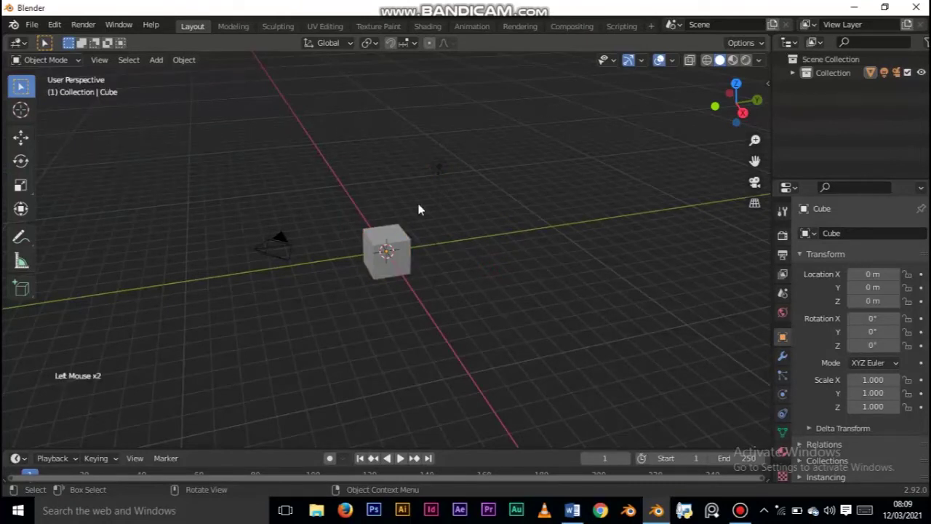
{"action": "left_click_drag", "start_coordinate": [508, 124], "coordinate": [223, 307]}
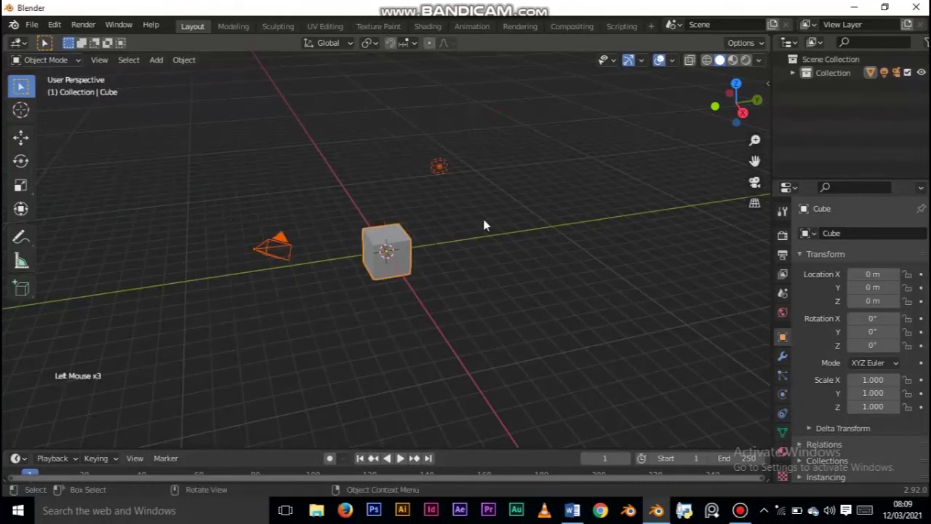
{"action": "left_click", "coordinate": [490, 293]}
{"action": "left_click_drag", "start_coordinate": [192, 173], "coordinate": [410, 329]}
Use Select Circle to brush over the camera, light and cube in several passes until all three objects are selected.
{"action": "left_click", "coordinate": [21, 87]}
{"action": "left_click", "coordinate": [79, 149]}
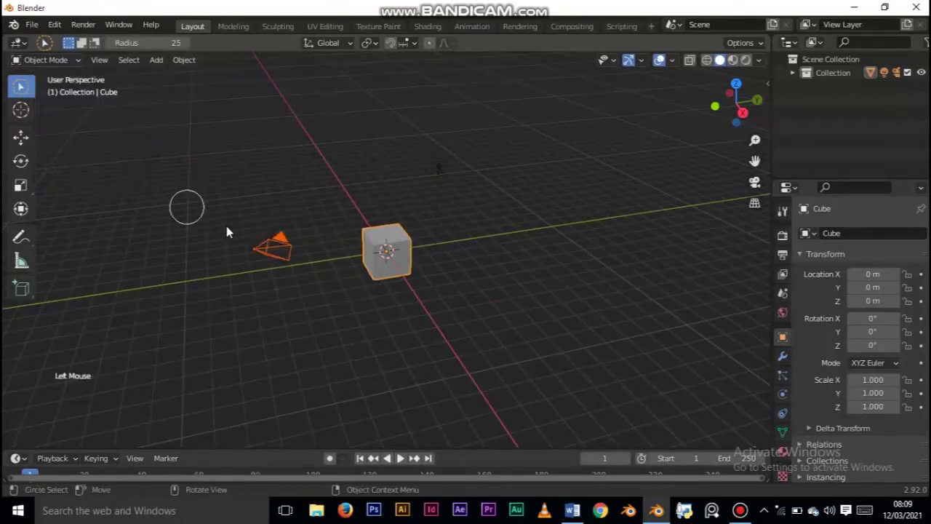
{"action": "left_click", "coordinate": [152, 227]}
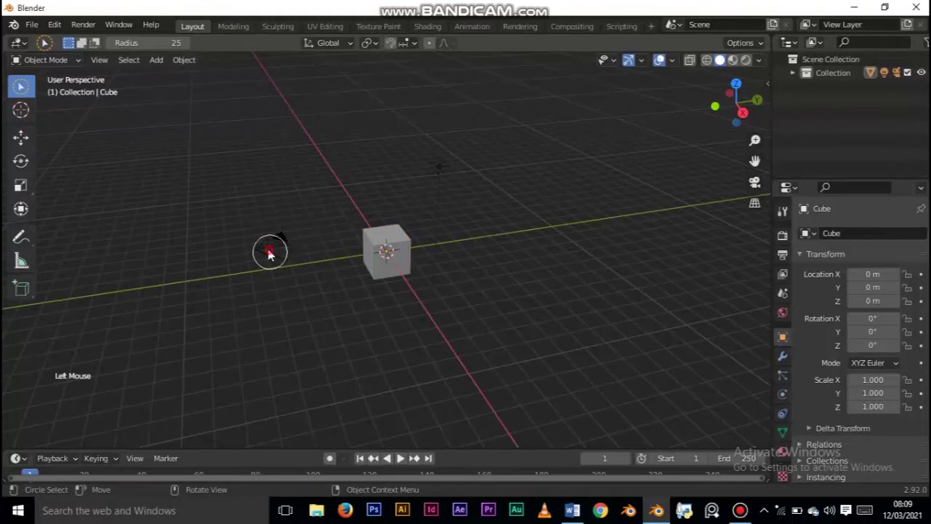
{"action": "mouse_move", "coordinate": [269, 251]}
{"action": "left_mouse_down"}
{"action": "mouse_move", "coordinate": [370, 248]}
{"action": "mouse_move", "coordinate": [395, 301]}
{"action": "mouse_move", "coordinate": [282, 276]}
{"action": "left_mouse_up"}
{"action": "left_click", "coordinate": [457, 172]}
{"action": "mouse_move", "coordinate": [436, 174]}
{"action": "left_mouse_down"}
{"action": "mouse_move", "coordinate": [404, 238]}
{"action": "mouse_move", "coordinate": [385, 248]}
{"action": "left_mouse_up"}
{"action": "left_click", "coordinate": [453, 166]}
{"action": "left_click", "coordinate": [441, 175]}
{"action": "left_click_drag", "start_coordinate": [441, 175], "coordinate": [369, 240]}
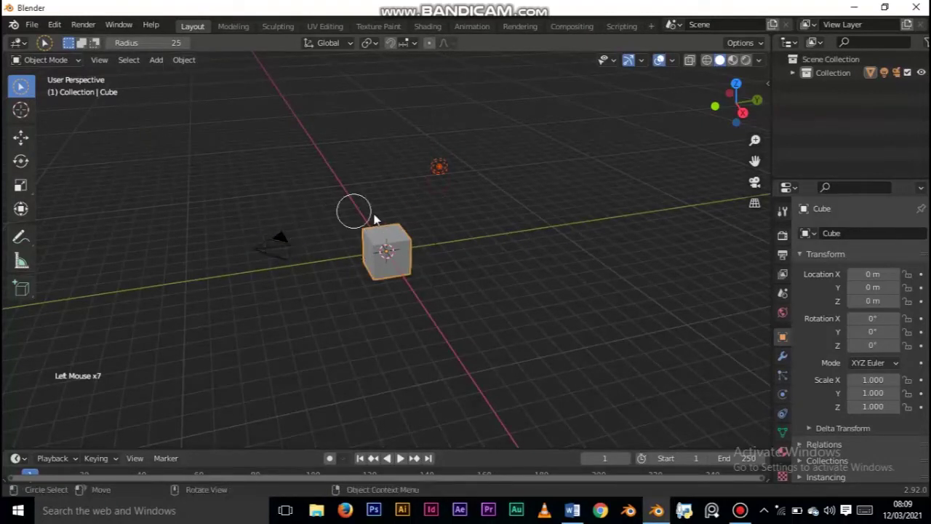
{"action": "left_click", "coordinate": [255, 243]}
{"action": "mouse_move", "coordinate": [233, 266]}
{"action": "left_mouse_down"}
{"action": "mouse_move", "coordinate": [259, 254]}
{"action": "mouse_move", "coordinate": [450, 249]}
{"action": "mouse_move", "coordinate": [441, 155]}
{"action": "mouse_move", "coordinate": [439, 166]}
{"action": "left_mouse_up"}
Use Select Lasso to draw a loop around the cube alone and another around the cube, camera and light.
{"action": "left_click", "coordinate": [20, 87]}
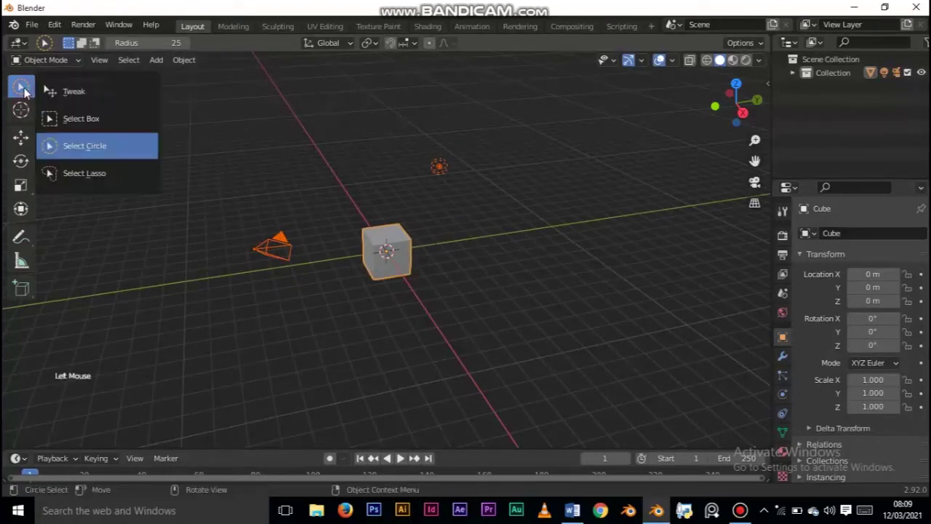
{"action": "left_click", "coordinate": [73, 91]}
{"action": "left_click", "coordinate": [355, 332]}
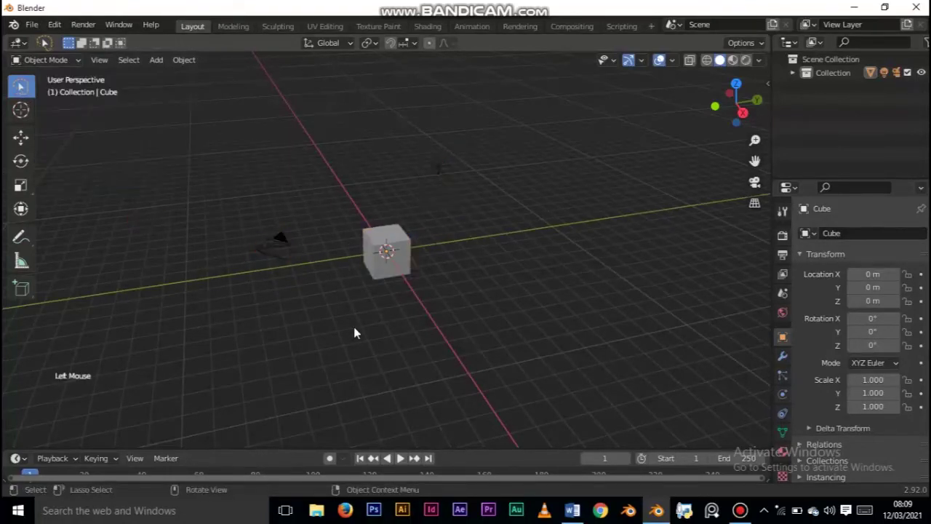
{"action": "mouse_move", "coordinate": [380, 342]}
{"action": "left_mouse_down"}
{"action": "mouse_move", "coordinate": [353, 191]}
{"action": "mouse_move", "coordinate": [441, 222]}
{"action": "mouse_move", "coordinate": [436, 336]}
{"action": "left_mouse_up"}
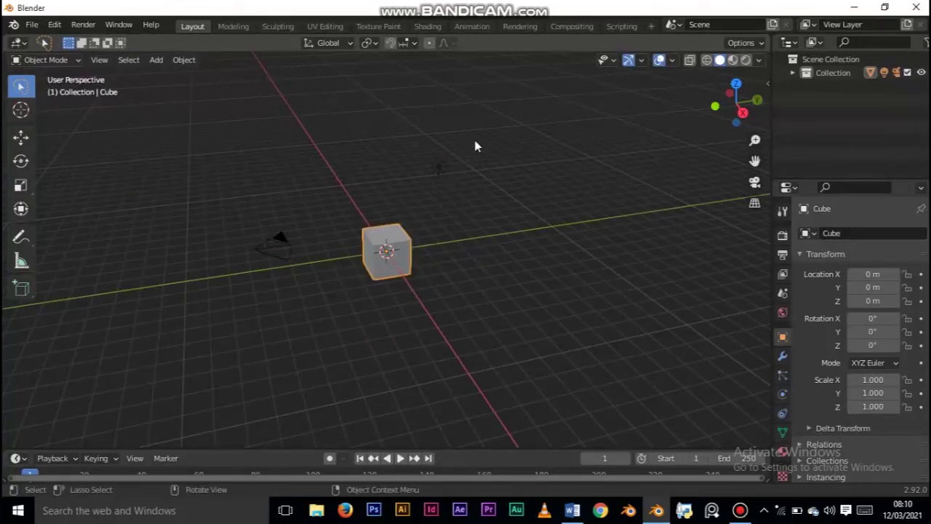
{"action": "mouse_move", "coordinate": [474, 146]}
{"action": "left_mouse_down"}
{"action": "mouse_move", "coordinate": [306, 136]}
{"action": "mouse_move", "coordinate": [487, 312]}
{"action": "mouse_move", "coordinate": [502, 167]}
{"action": "left_mouse_up"}
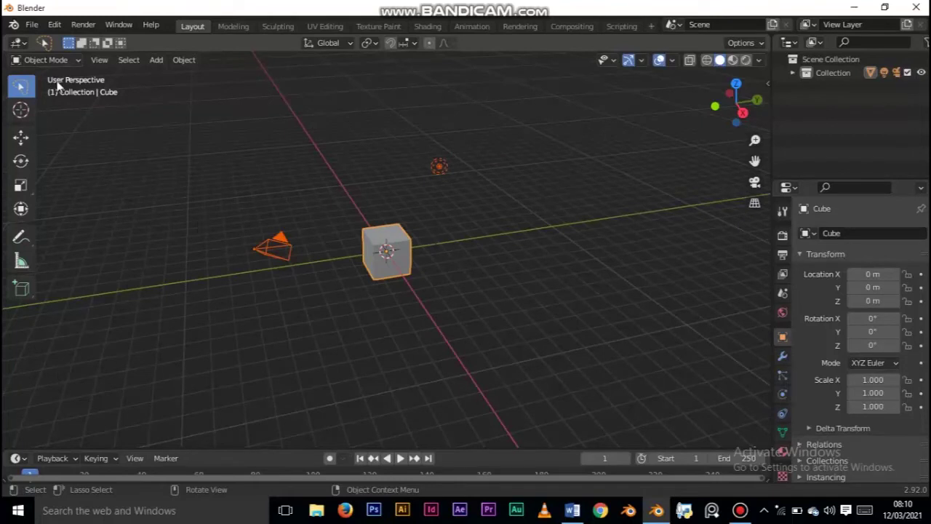
Return to the Select Box tool and clear the selection.
{"action": "left_click", "coordinate": [21, 86]}
{"action": "left_click", "coordinate": [80, 118]}
{"action": "left_click", "coordinate": [267, 211]}
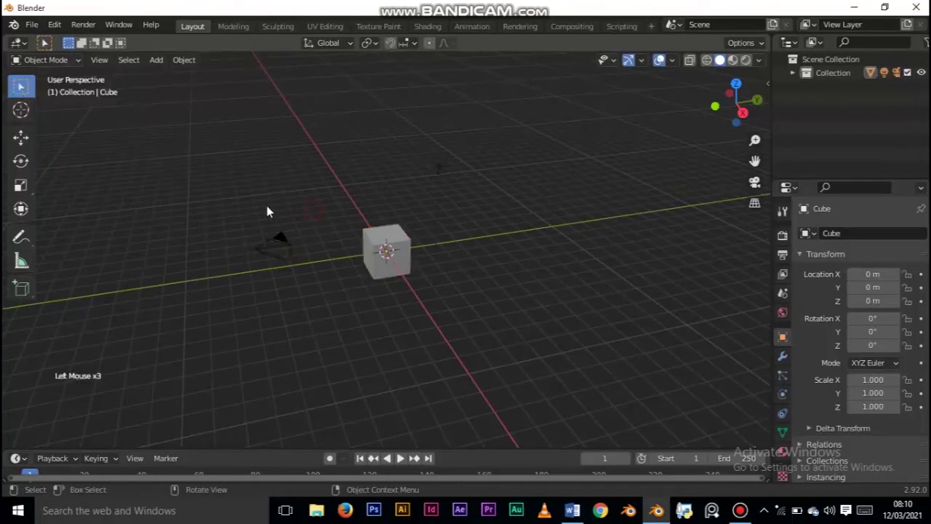
Place the 3D cursor at several spots away from the cube with the Cursor tool and snap it back to the world origin.
{"action": "left_click", "coordinate": [21, 110]}
{"action": "middle_click_drag", "start_coordinate": [384, 245], "coordinate": [400, 255]}
{"action": "left_click_drag", "start_coordinate": [507, 131], "coordinate": [118, 250]}
{"action": "left_click_drag", "start_coordinate": [274, 131], "coordinate": [552, 195]}
{"action": "left_click", "coordinate": [596, 173]}
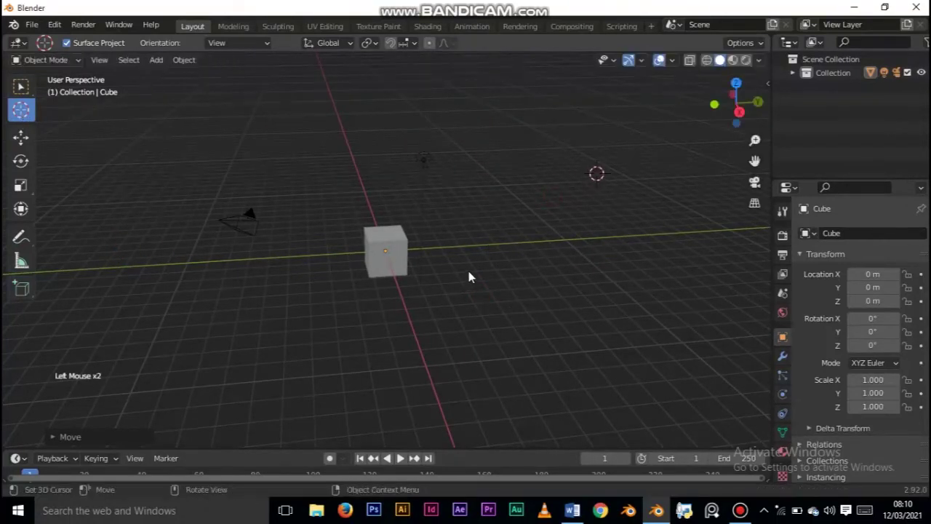
{"action": "key", "text": "shift+s"}
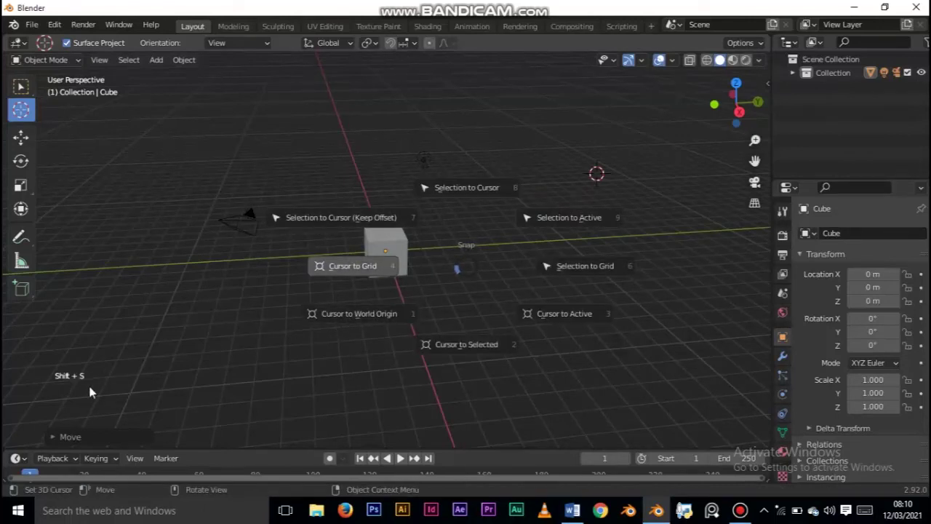
{"action": "left_click", "coordinate": [358, 319]}
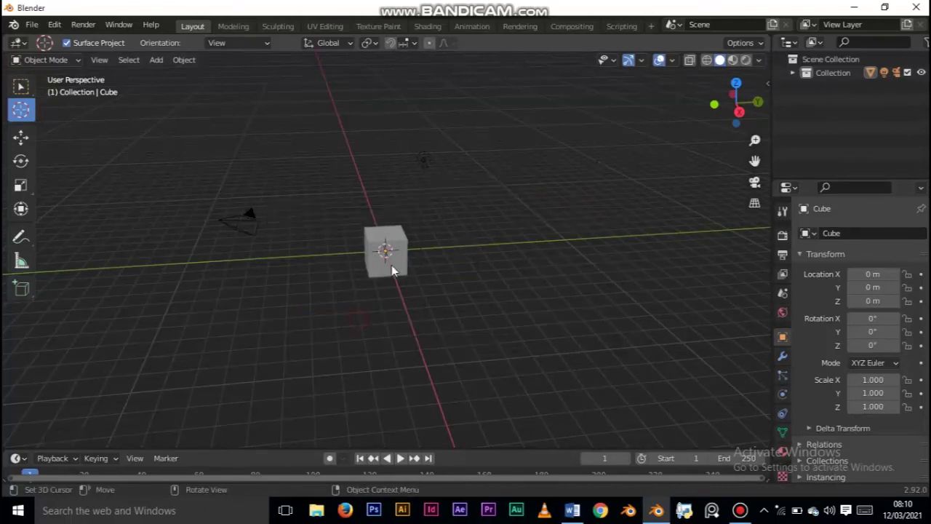
Box-select the cube, camera and light, hide them, and orbit around the empty scene.
{"action": "left_click", "coordinate": [22, 86]}
{"action": "left_click_drag", "start_coordinate": [525, 108], "coordinate": [172, 279]}
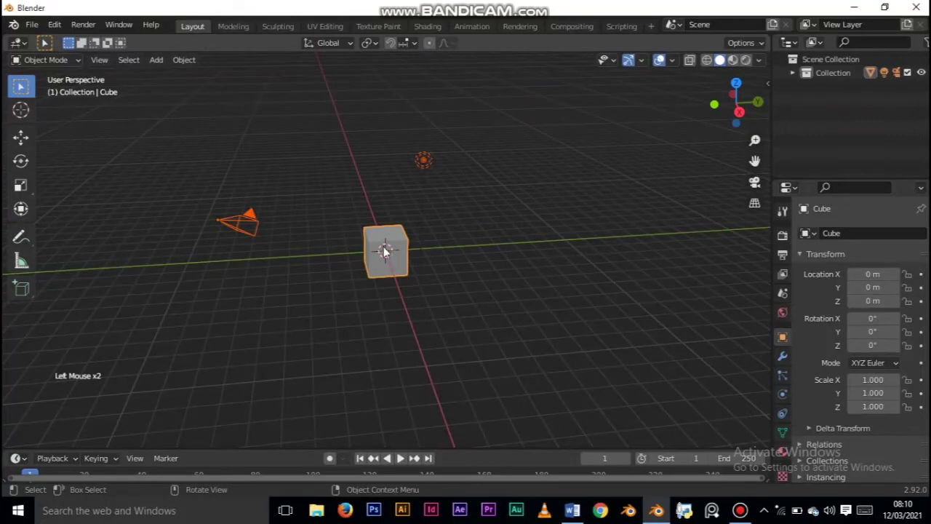
{"action": "key", "text": "h"}
{"action": "middle_click_drag", "start_coordinate": [313, 286], "coordinate": [336, 255]}
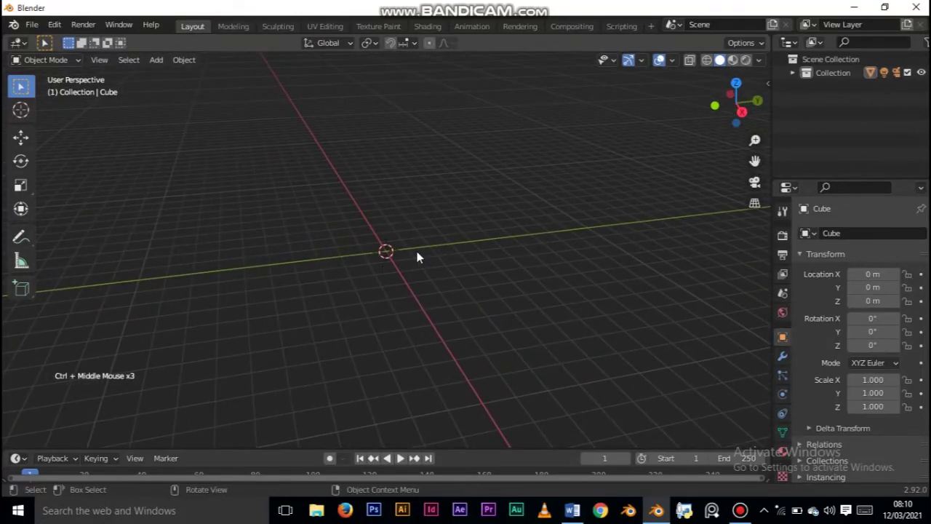
{"action": "mouse_move", "coordinate": [416, 256]}
{"action": "middle_mouse_down"}
{"action": "mouse_move", "coordinate": [443, 284]}
{"action": "mouse_move", "coordinate": [400, 255]}
{"action": "middle_mouse_up"}
{"action": "middle_click_drag", "start_coordinate": [502, 264], "coordinate": [341, 262]}
Place the 3D cursor away from the world origin, add a cube mesh there, and undo the addition.
{"action": "left_click", "coordinate": [21, 110]}
{"action": "left_click", "coordinate": [550, 172]}
{"action": "key", "text": "shift+a"}
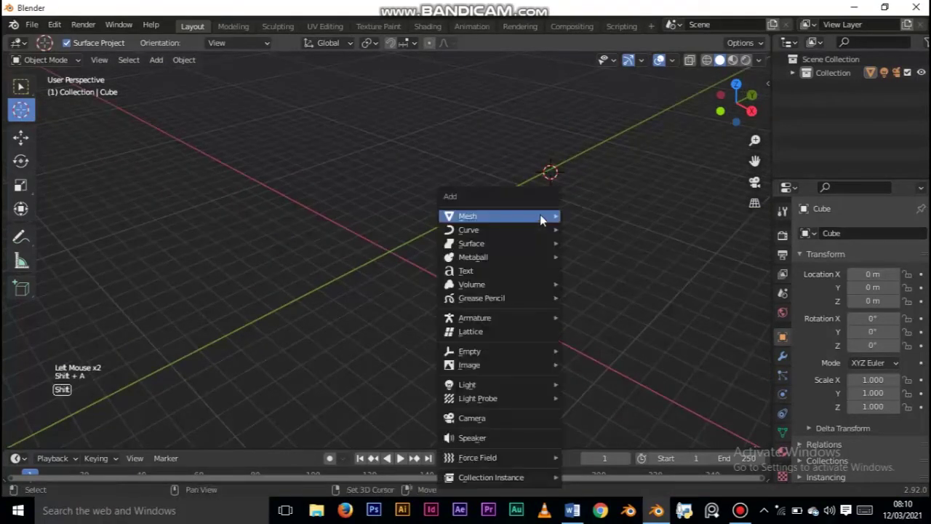
{"action": "mouse_move", "coordinate": [549, 214]}
{"action": "left_click", "coordinate": [591, 228]}
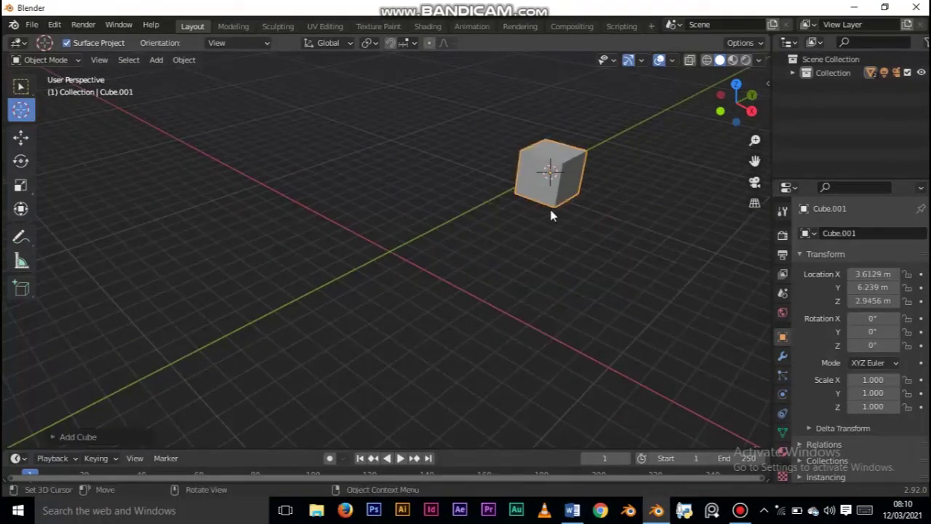
{"action": "key", "text": "ctrl+z"}
{"action": "key", "text": "ctrl+z"}
Return the 3D cursor to the world origin and bring back the hidden cube, camera and light with nothing selected.
{"action": "middle_click_drag", "start_coordinate": [537, 191], "coordinate": [480, 256]}
{"action": "left_click", "coordinate": [385, 250]}
{"action": "key", "text": "shift+s"}
{"action": "left_click", "coordinate": [405, 255]}
{"action": "key", "text": "alt+a"}
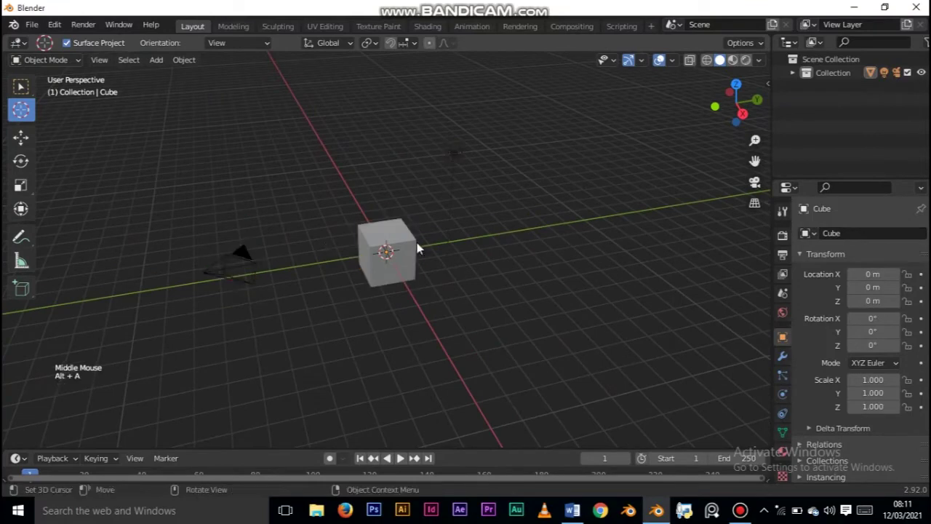
Activate the Move tool, select the cube, and orbit around its move gizmo.
{"action": "left_click", "coordinate": [15, 136]}
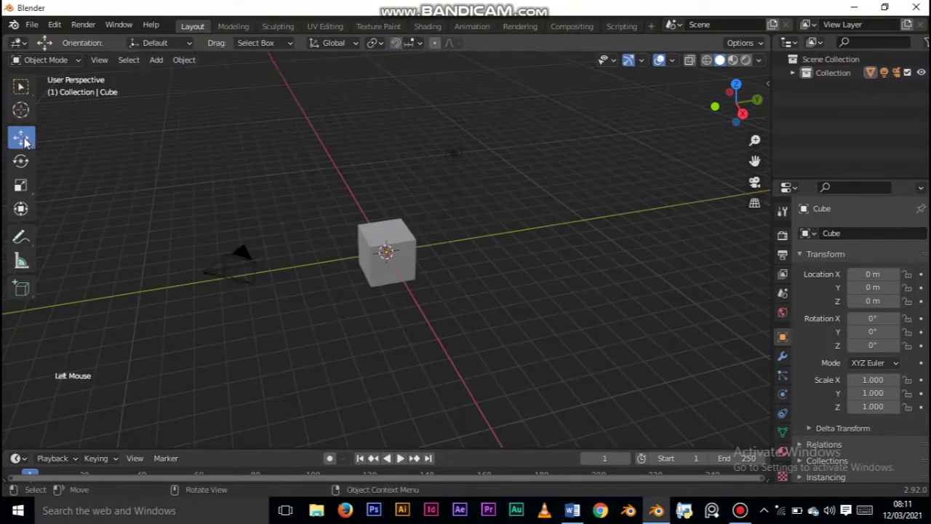
{"action": "left_click", "coordinate": [381, 246]}
{"action": "left_click", "coordinate": [381, 246]}
{"action": "middle_click_drag", "start_coordinate": [416, 275], "coordinate": [380, 118]}
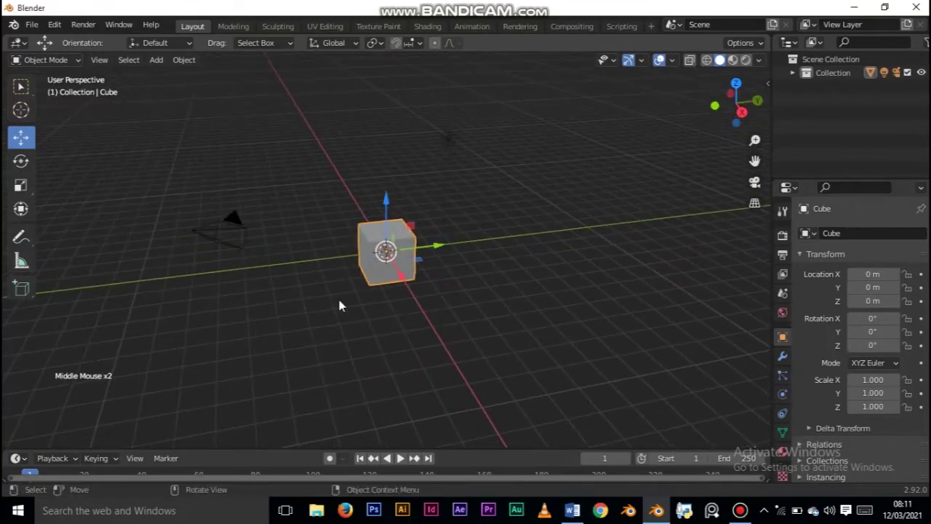
{"action": "middle_click_drag", "start_coordinate": [339, 305], "coordinate": [441, 258]}
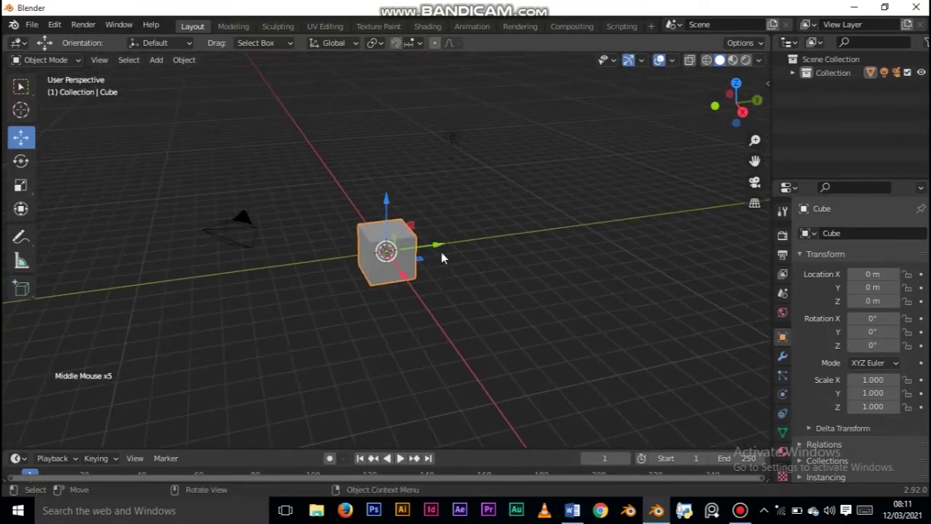
{"action": "middle_click_drag", "start_coordinate": [427, 340], "coordinate": [434, 277]}
Move the cube along its axes to about X -19.5 m, Y -11.3 m, Z -9.8 m and clear its rotation and location.
{"action": "left_click_drag", "start_coordinate": [434, 277], "coordinate": [535, 358]}
{"action": "middle_click_drag", "start_coordinate": [534, 358], "coordinate": [407, 379]}
{"action": "left_click_drag", "start_coordinate": [386, 380], "coordinate": [382, 154]}
{"action": "left_click_drag", "start_coordinate": [445, 117], "coordinate": [215, 129]}
{"action": "middle_click_drag", "start_coordinate": [327, 163], "coordinate": [456, 231]}
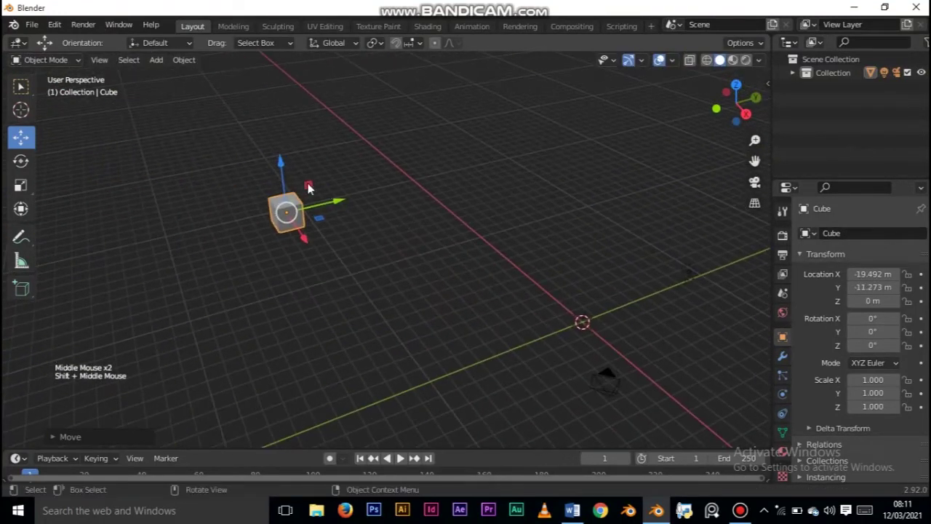
{"action": "left_click_drag", "start_coordinate": [281, 169], "coordinate": [410, 228]}
{"action": "middle_click_drag", "start_coordinate": [410, 228], "coordinate": [374, 225]}
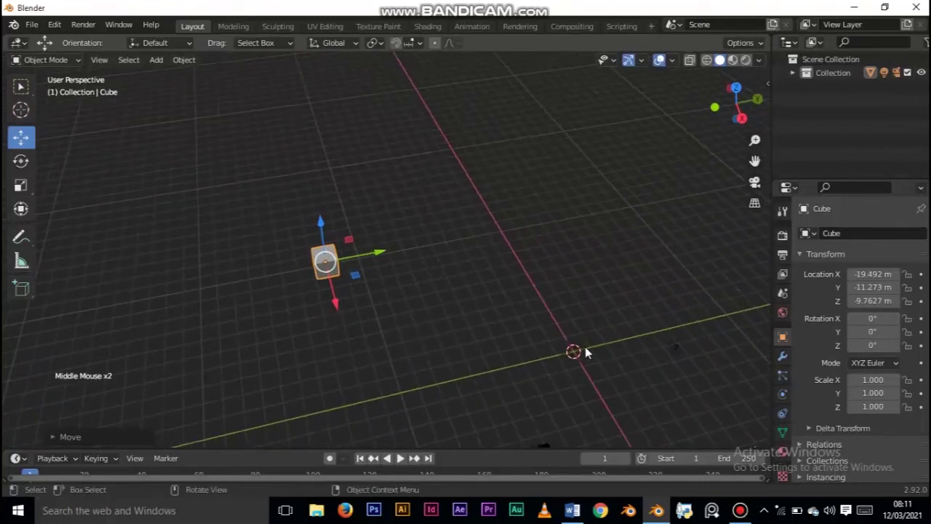
{"action": "key", "text": "alt+r"}
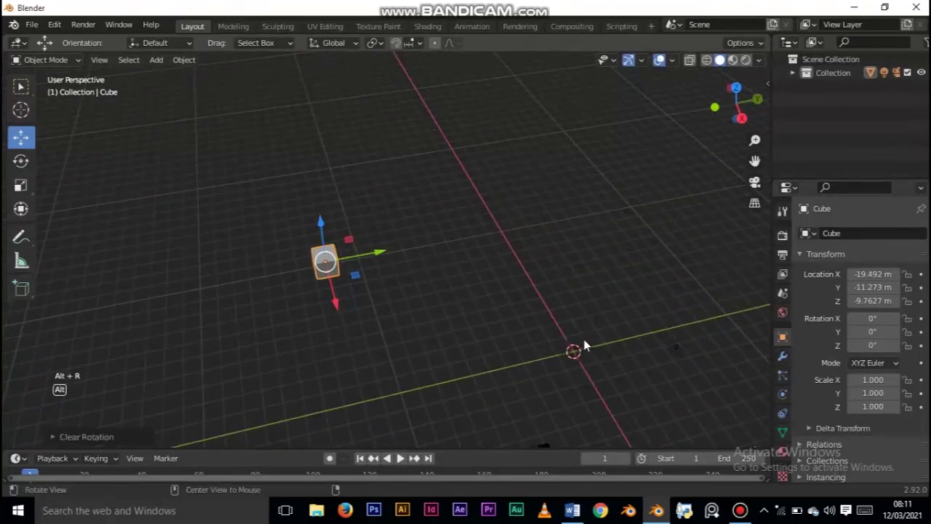
{"action": "key", "text": "alt+g"}
{"action": "middle_click_drag", "start_coordinate": [571, 352], "coordinate": [138, 232]}
Rotate the cube with the Rotate tool to about X -91.6°, Y -180°, Z 0.6° and clear its rotation.
{"action": "left_click", "coordinate": [21, 161]}
{"action": "middle_click_drag", "start_coordinate": [581, 232], "coordinate": [501, 269], "text": "shift"}
{"action": "left_click_drag", "start_coordinate": [502, 269], "coordinate": [473, 298]}
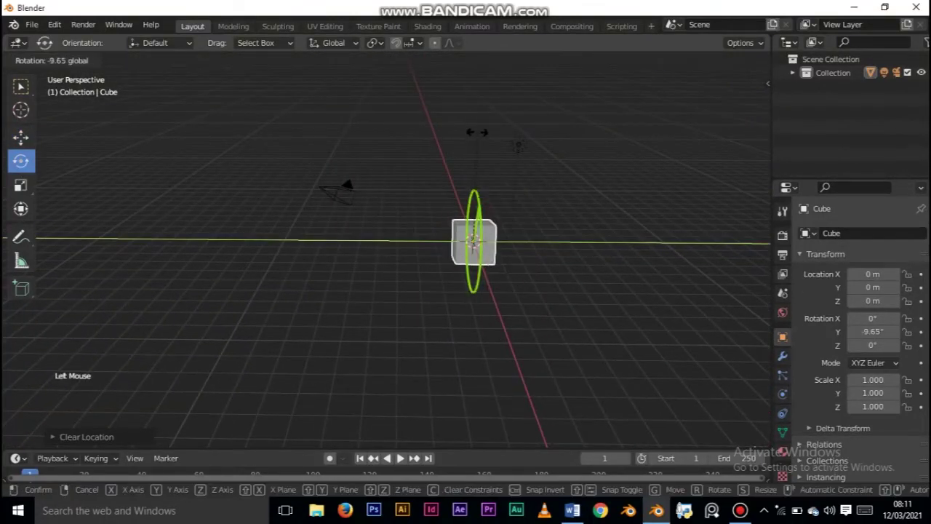
{"action": "left_click_drag", "start_coordinate": [477, 132], "coordinate": [562, 235]}
{"action": "left_click_drag", "start_coordinate": [511, 205], "coordinate": [434, 206]}
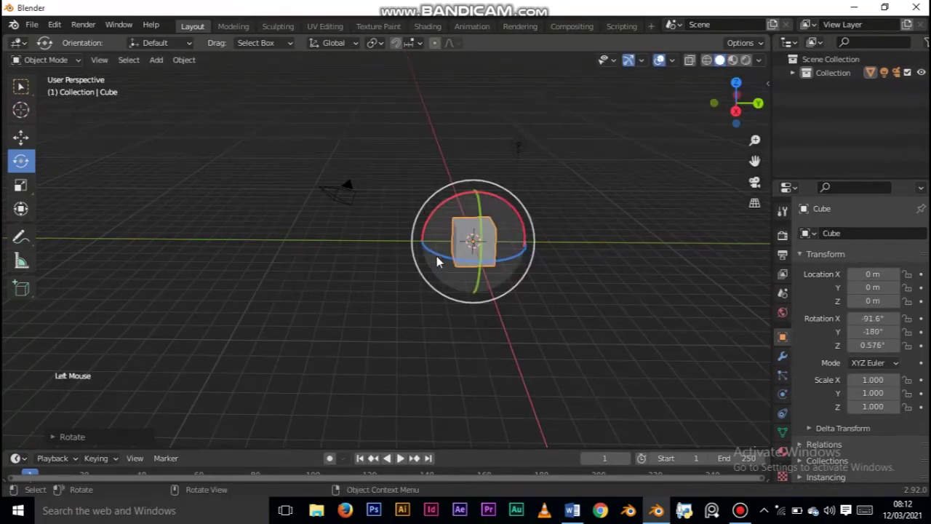
{"action": "mouse_move", "coordinate": [437, 258]}
{"action": "left_mouse_down"}
{"action": "mouse_move", "coordinate": [484, 265]}
{"action": "mouse_move", "coordinate": [437, 260]}
{"action": "left_mouse_up"}
{"action": "key", "text": "alt+r"}
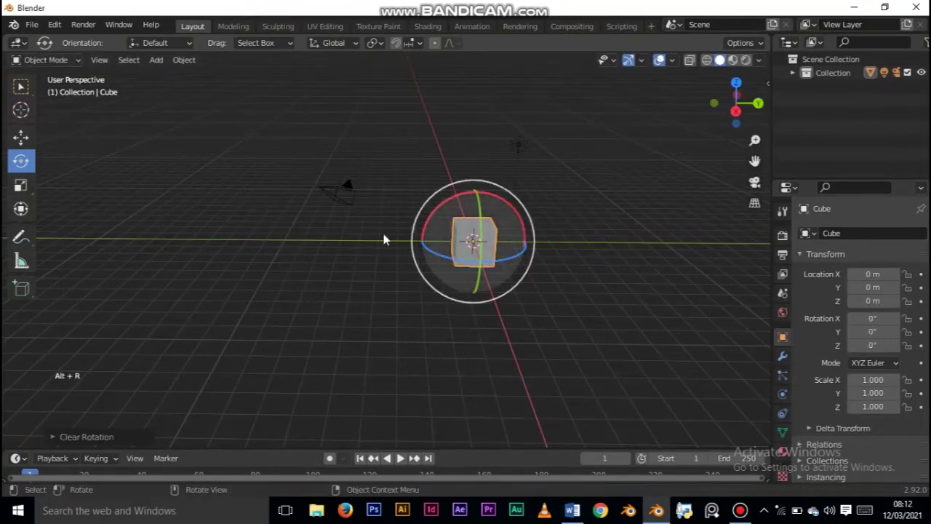
{"action": "left_click", "coordinate": [215, 187]}
Scale the cube with the Scale tool to about X 2.86, Y 3.26, Z 0.35 and clear its scale.
{"action": "left_click", "coordinate": [21, 187]}
{"action": "middle_click_drag", "start_coordinate": [470, 266], "coordinate": [480, 246]}
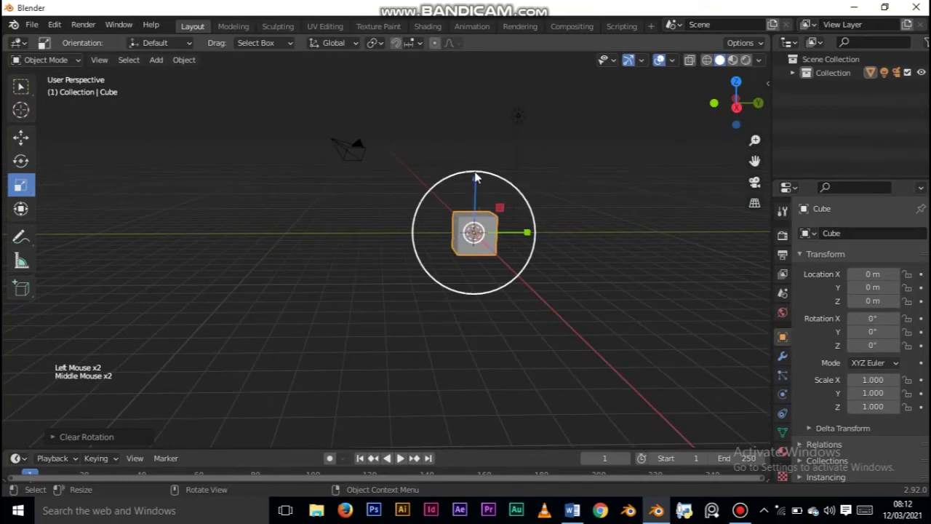
{"action": "left_click_drag", "start_coordinate": [475, 182], "coordinate": [507, 253]}
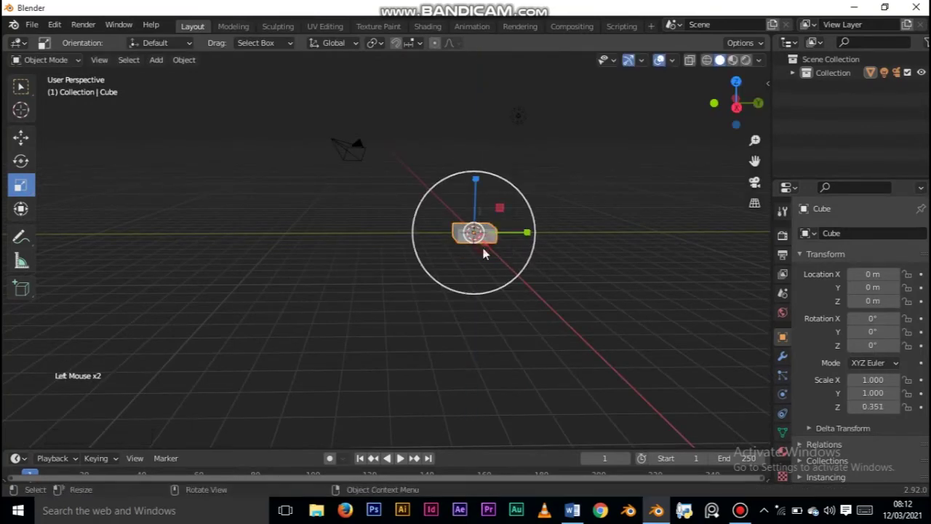
{"action": "middle_click_drag", "start_coordinate": [483, 253], "coordinate": [539, 293]}
{"action": "left_click_drag", "start_coordinate": [496, 282], "coordinate": [536, 346]}
{"action": "left_click_drag", "start_coordinate": [520, 241], "coordinate": [630, 216]}
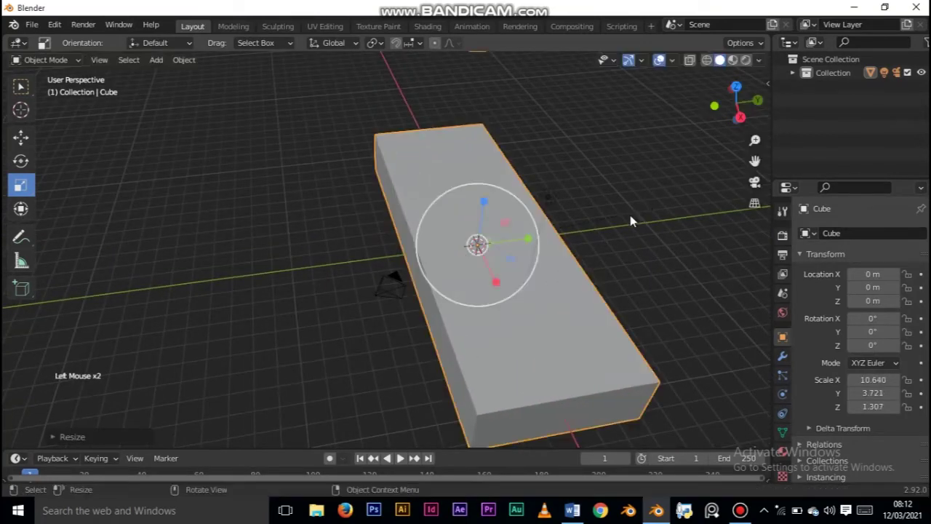
{"action": "key", "text": "ctrl+z"}
{"action": "left_click_drag", "start_coordinate": [530, 238], "coordinate": [648, 212]}
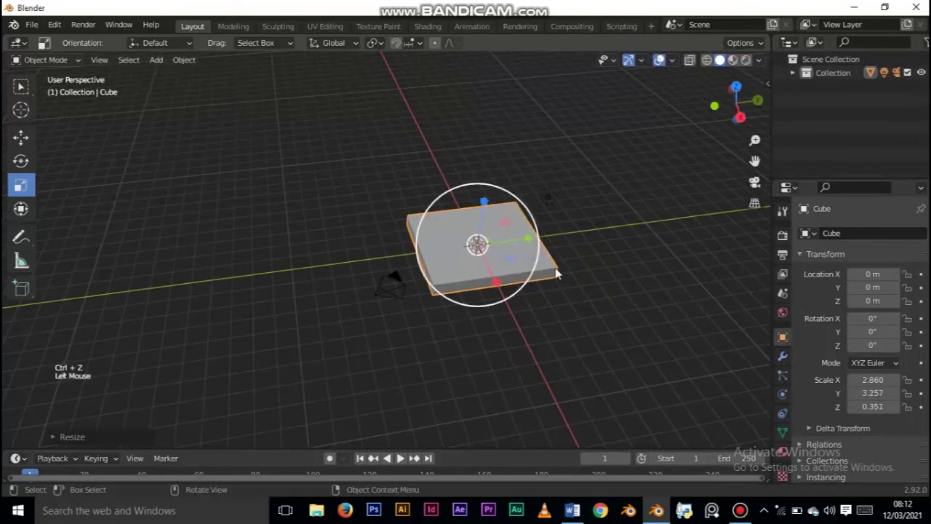
{"action": "key", "text": "alt+s"}
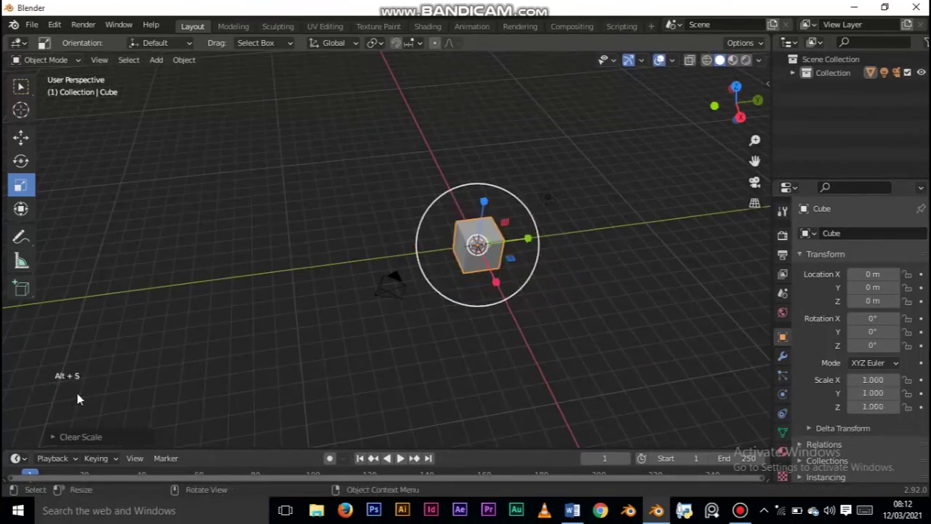
Activate the Transform tool for the cube and orbit around its combined gizmo.
{"action": "left_click", "coordinate": [20, 208]}
{"action": "middle_click_drag", "start_coordinate": [370, 193], "coordinate": [99, 227]}
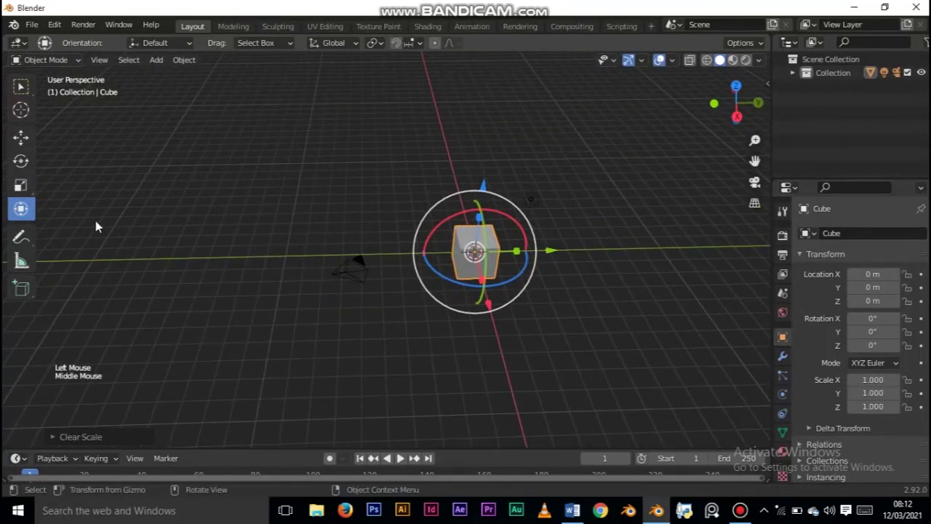
Transform the cube with the combined gizmo to about Z 2.14 m, Y rotation 62.2° and X scale 0.425, and clear its transforms.
{"action": "middle_click_drag", "start_coordinate": [494, 207], "coordinate": [469, 179]}
{"action": "left_click_drag", "start_coordinate": [475, 173], "coordinate": [474, 132]}
{"action": "middle_click_drag", "start_coordinate": [502, 211], "coordinate": [569, 224]}
{"action": "left_click_drag", "start_coordinate": [504, 222], "coordinate": [575, 239]}
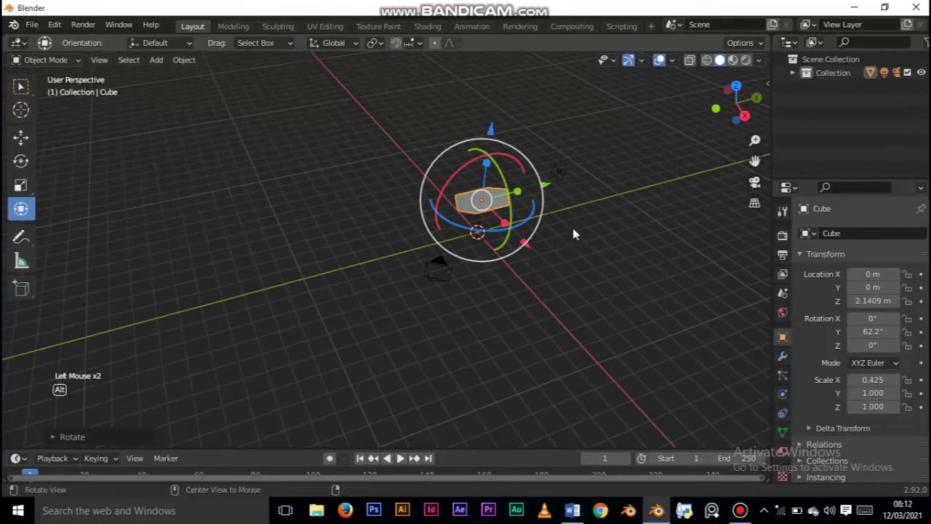
{"action": "key", "text": "alt+s"}
{"action": "key", "text": "alt+g"}
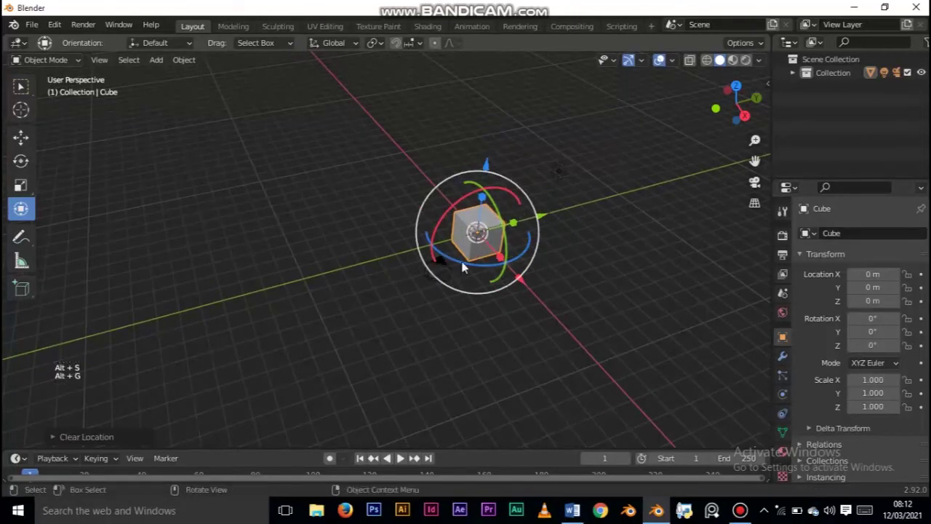
Measure distances across the grid in front of the cube with ruler lines about 13.5 m and 9.9 m long.
{"action": "left_click", "coordinate": [20, 236]}
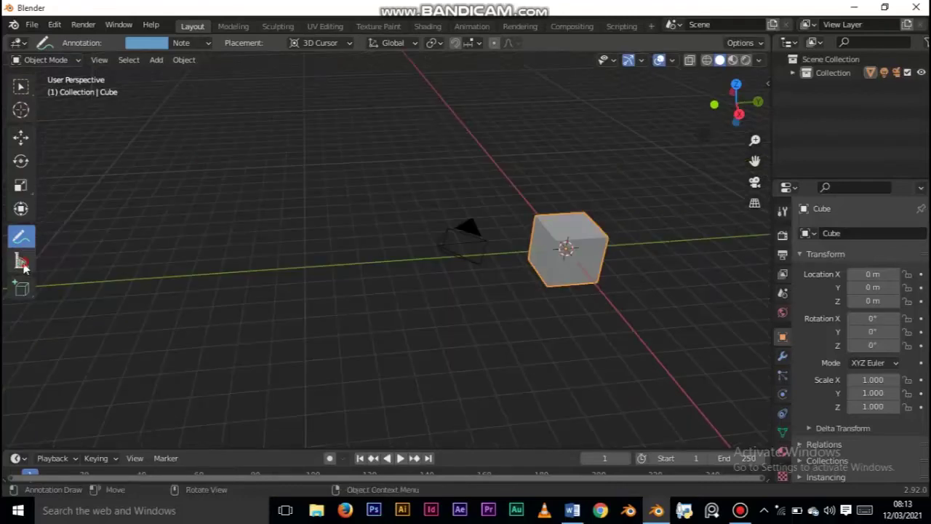
{"action": "left_click", "coordinate": [21, 260]}
{"action": "middle_click_drag", "start_coordinate": [462, 270], "coordinate": [304, 265]}
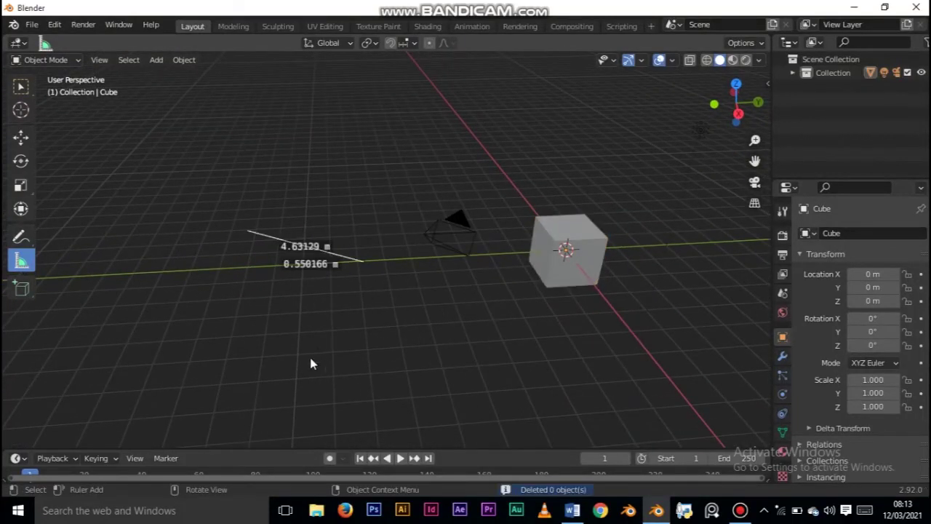
{"action": "left_click_drag", "start_coordinate": [297, 378], "coordinate": [511, 360]}
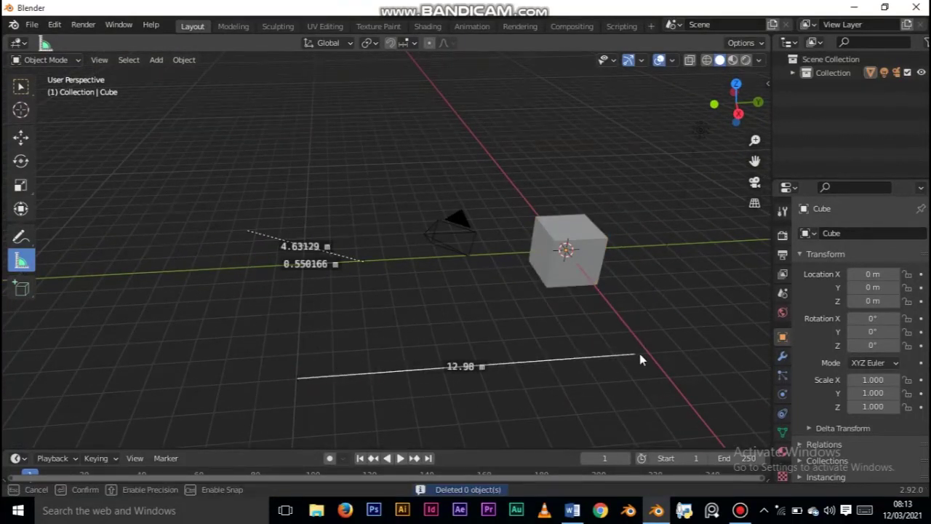
{"action": "left_click_drag", "start_coordinate": [640, 356], "coordinate": [639, 351]}
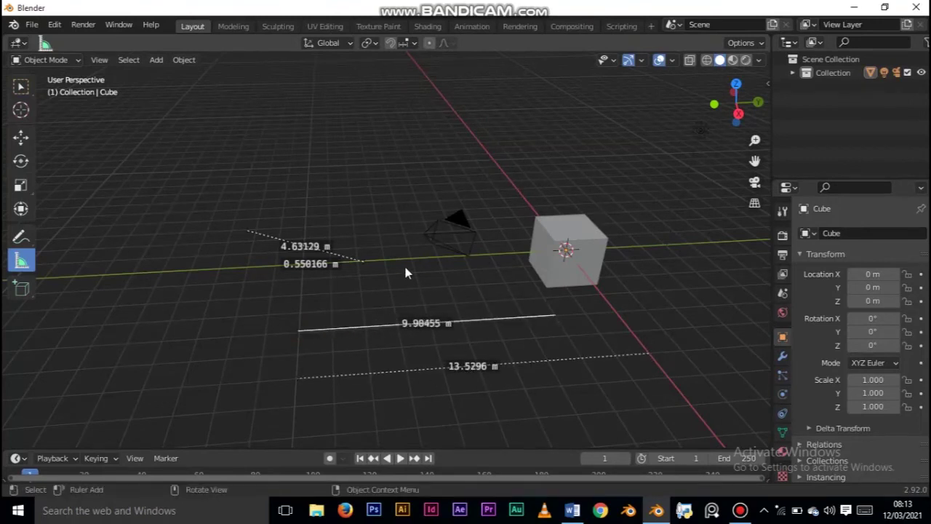
{"action": "left_click", "coordinate": [21, 236]}
{"action": "left_click", "coordinate": [20, 260]}
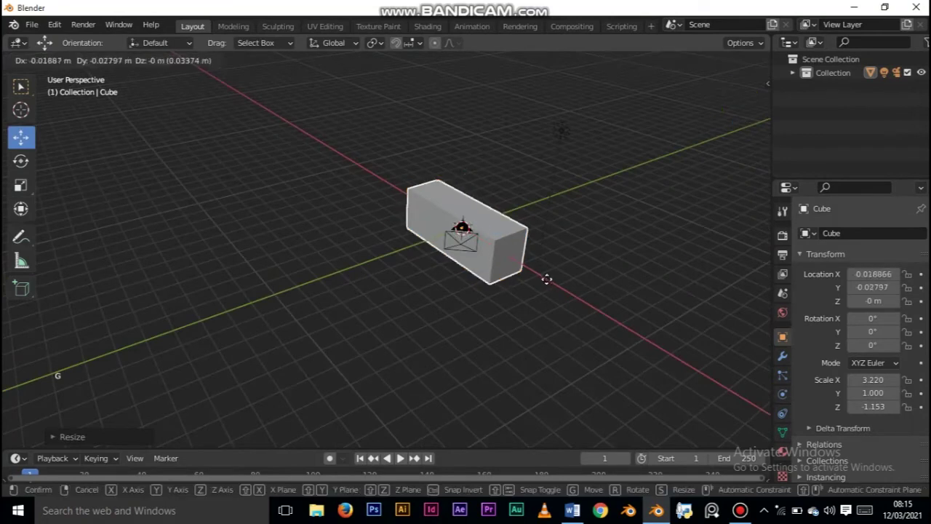
Try moving the stretched cube along the global X, Y and Z axes and cancel the move.
{"action": "key", "text": "x"}
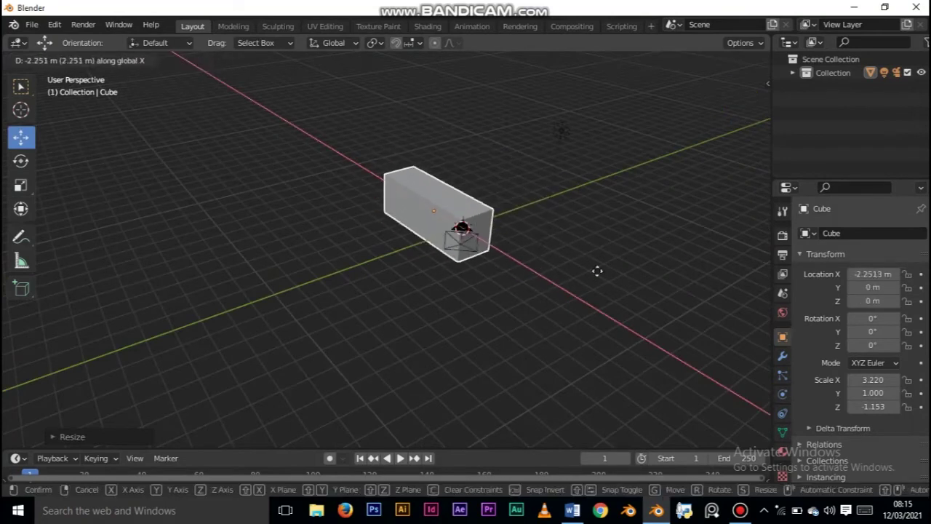
{"action": "key", "text": "y"}
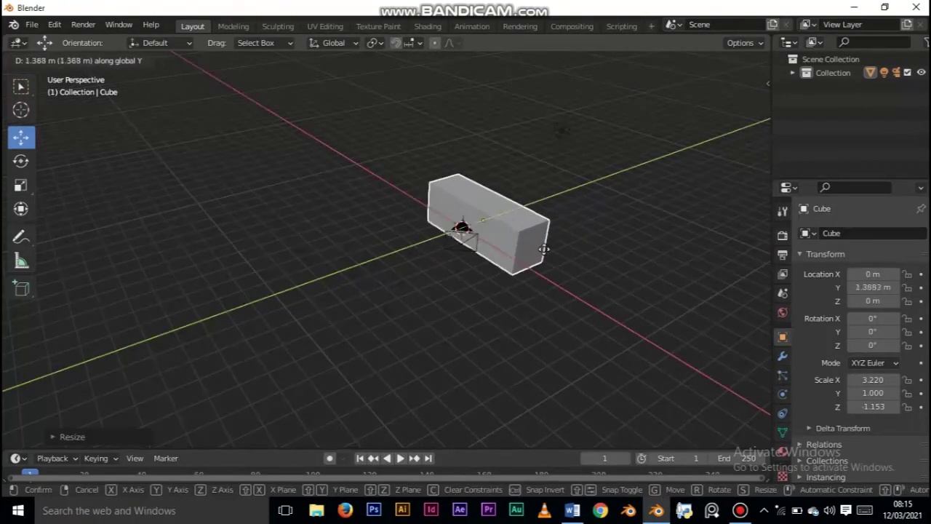
{"action": "key", "text": "z"}
{"action": "key", "text": "Escape"}
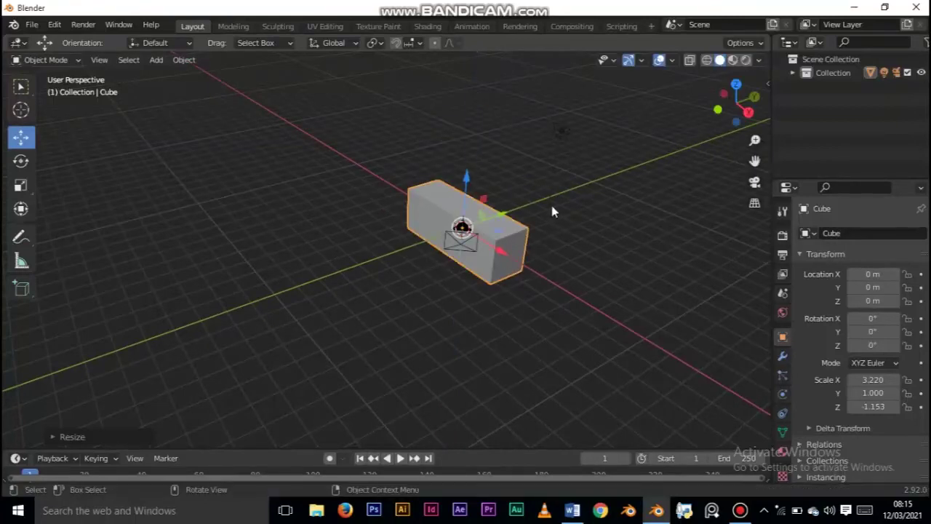
Try an unconstrained move, rotation and scaling of the cube, cancelling each operation.
{"action": "middle_click_drag", "start_coordinate": [550, 208], "coordinate": [498, 221]}
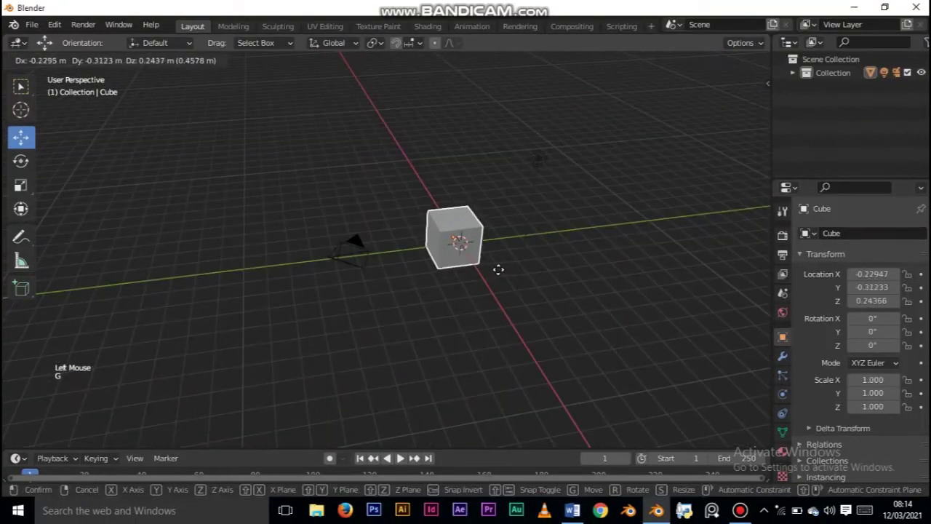
{"action": "mouse_move", "coordinate": [499, 266]}
{"action": "left_mouse_down"}
{"action": "mouse_move", "coordinate": [503, 225]}
{"action": "mouse_move", "coordinate": [499, 254]}
{"action": "left_mouse_up"}
{"action": "key", "text": "Escape"}
{"action": "left_click", "coordinate": [20, 161]}
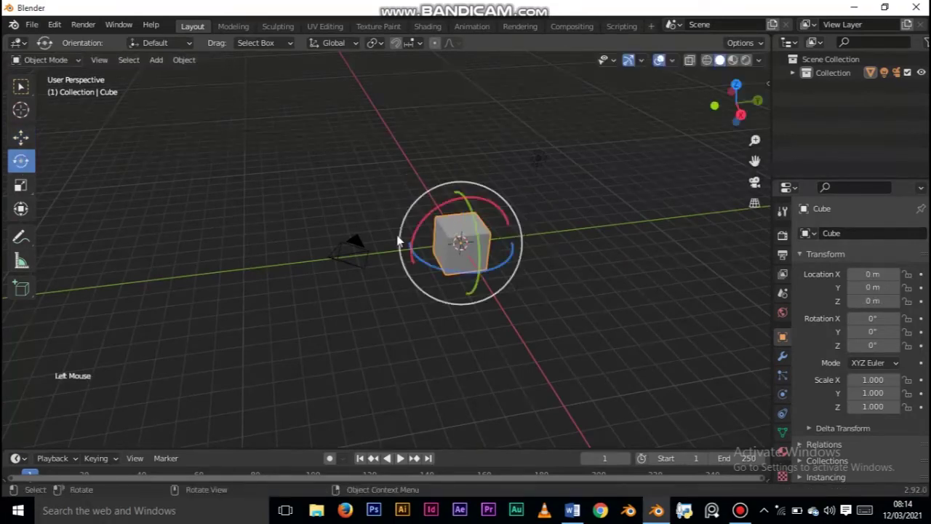
{"action": "key", "text": "r"}
{"action": "key", "text": "Escape"}
{"action": "left_click", "coordinate": [20, 185]}
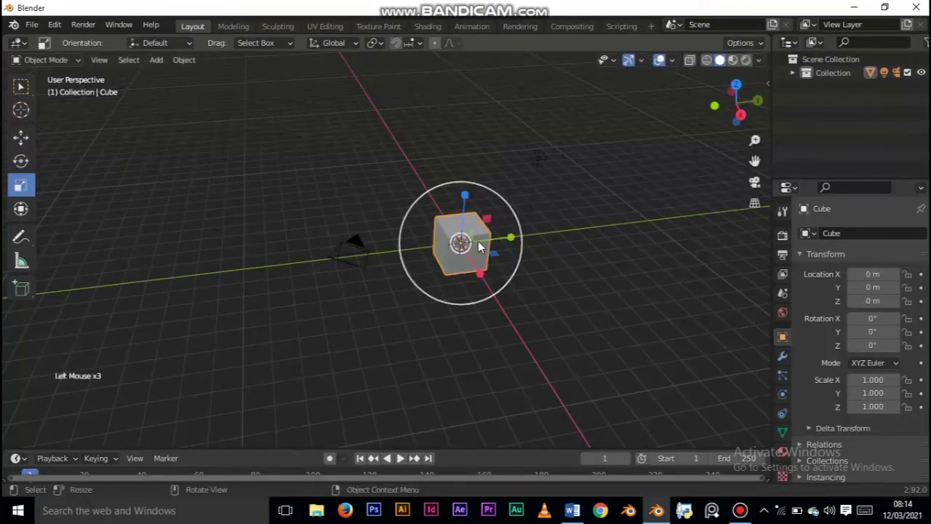
{"action": "key", "text": "s"}
{"action": "key", "text": "Escape"}
Scale the cube to about 3.22 along the global X axis and about -1.15 along the global Z axis.
{"action": "middle_click_drag", "start_coordinate": [526, 269], "coordinate": [503, 276]}
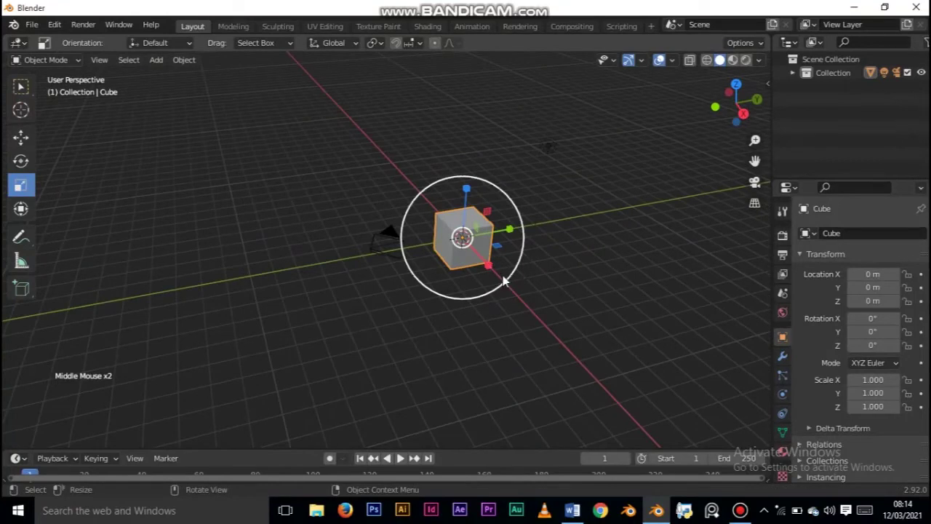
{"action": "key", "text": "s"}
{"action": "key", "text": "x"}
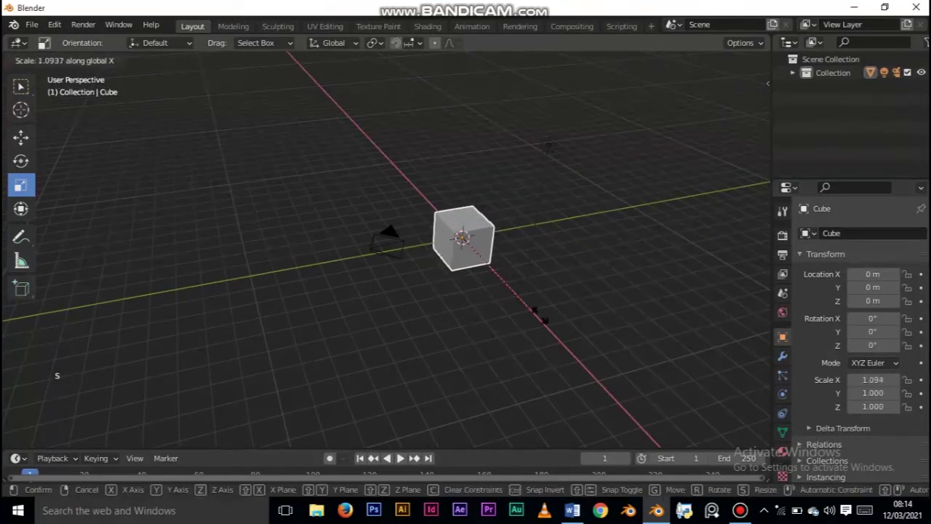
{"action": "left_click", "coordinate": [541, 270]}
{"action": "key", "text": "s"}
{"action": "key", "text": "z"}
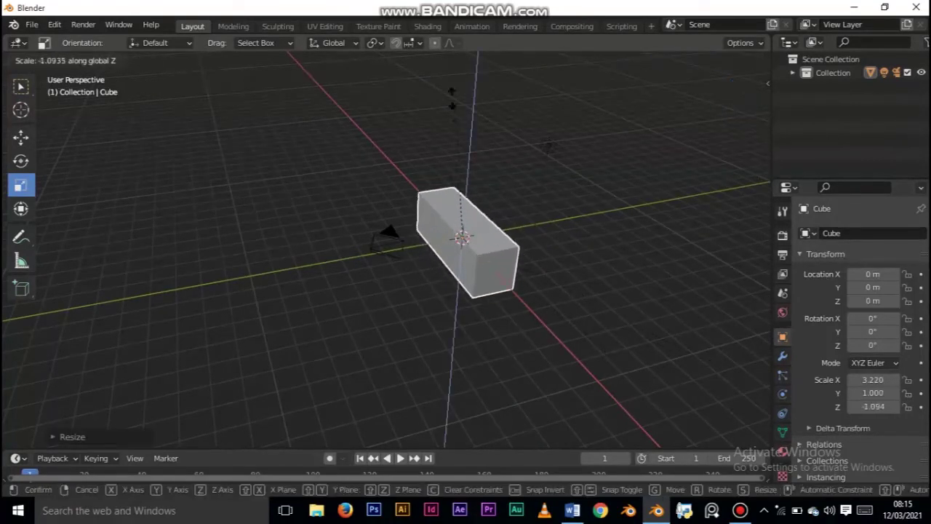
{"action": "left_click", "coordinate": [463, 102]}
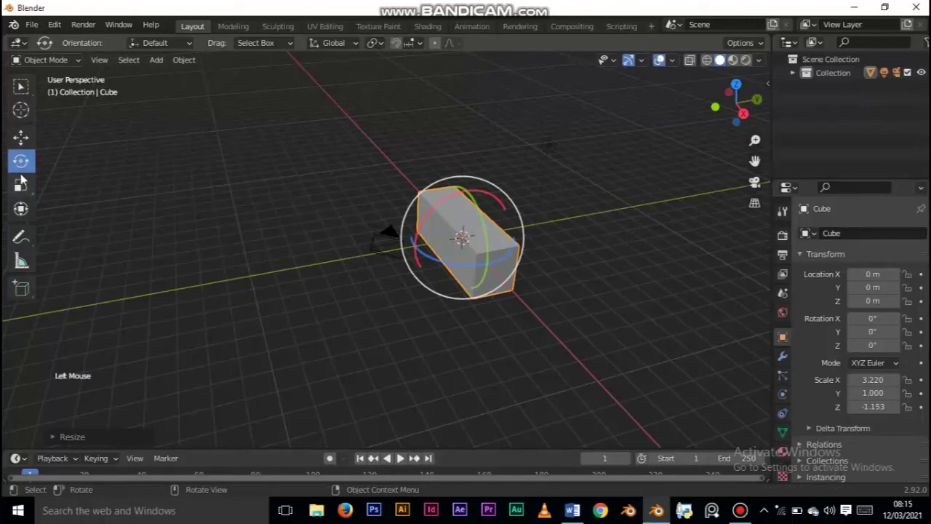
Try rotating the stretched cube about the global Z, Y and X axes, cancelling each rotation.
{"action": "middle_click_drag", "start_coordinate": [531, 261], "coordinate": [572, 249]}
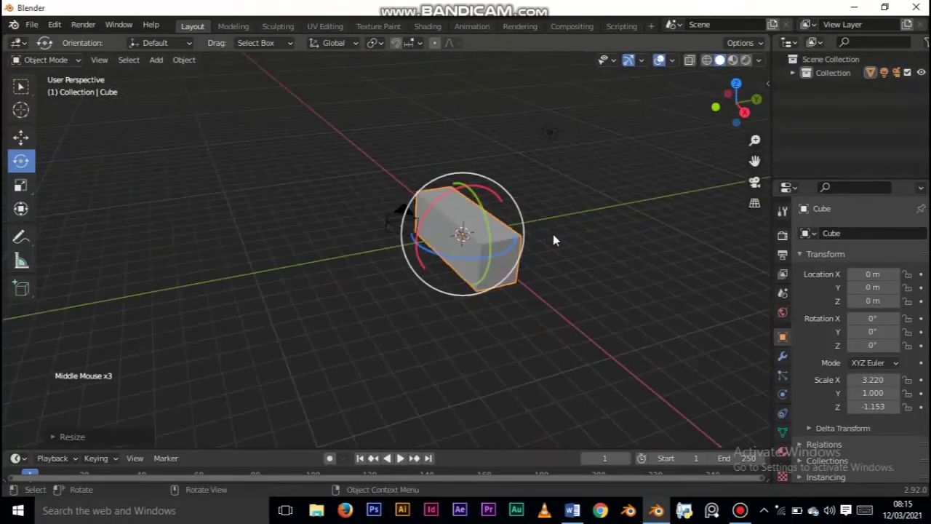
{"action": "key", "text": "r"}
{"action": "key", "text": "z"}
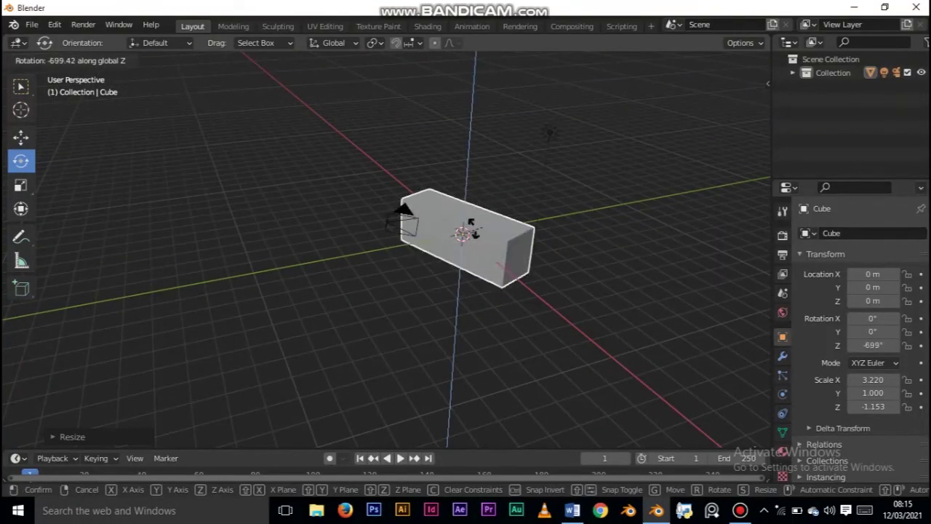
{"action": "key", "text": "Escape"}
{"action": "key", "text": "r"}
{"action": "key", "text": "y"}
{"action": "right_click", "coordinate": [525, 237]}
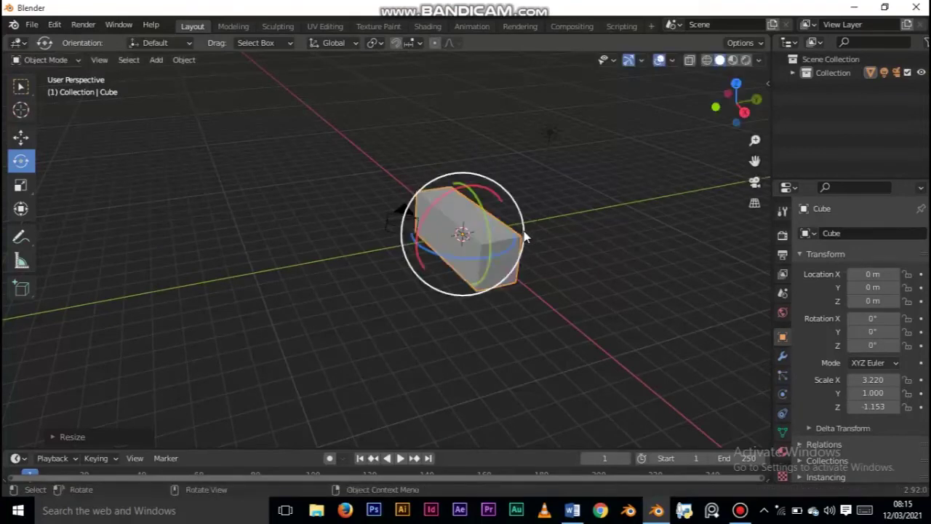
{"action": "key", "text": "r"}
{"action": "key", "text": "x"}
{"action": "right_click", "coordinate": [505, 243]}
Move the stretched cube with the Move tool's plane handles to about X 5.55 m, Y -0.40 m, Z -1.76 m.
{"action": "left_click", "coordinate": [28, 142]}
{"action": "middle_click_drag", "start_coordinate": [445, 276], "coordinate": [434, 283]}
{"action": "middle_click_drag", "start_coordinate": [422, 266], "coordinate": [411, 271]}
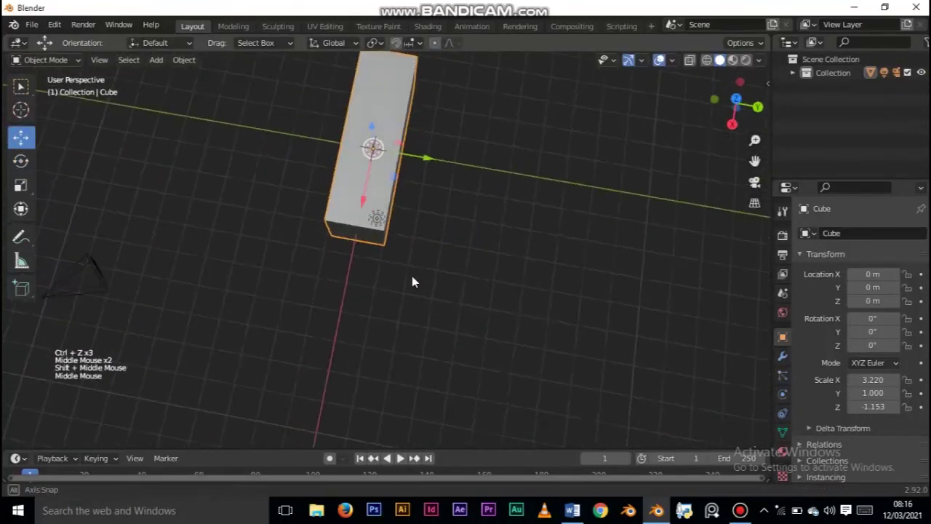
{"action": "left_click_drag", "start_coordinate": [395, 172], "coordinate": [402, 241]}
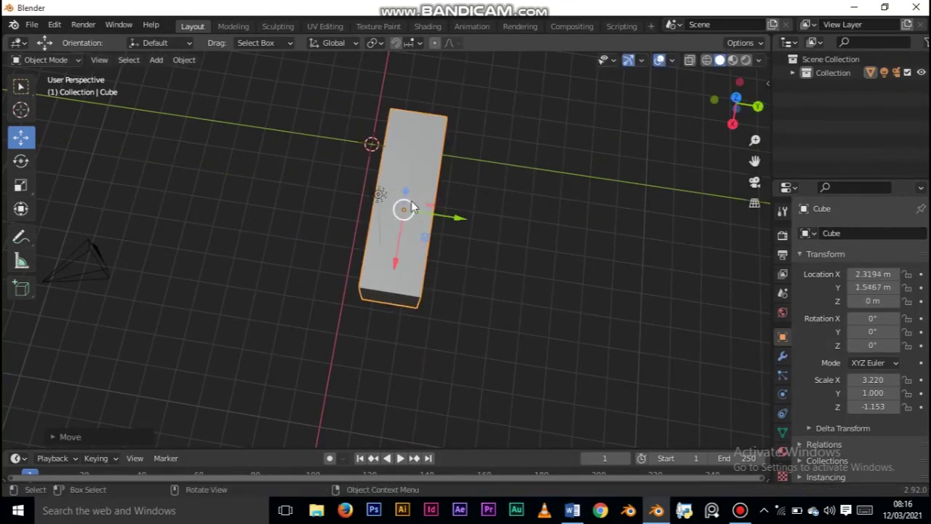
{"action": "middle_click_drag", "start_coordinate": [412, 207], "coordinate": [466, 225]}
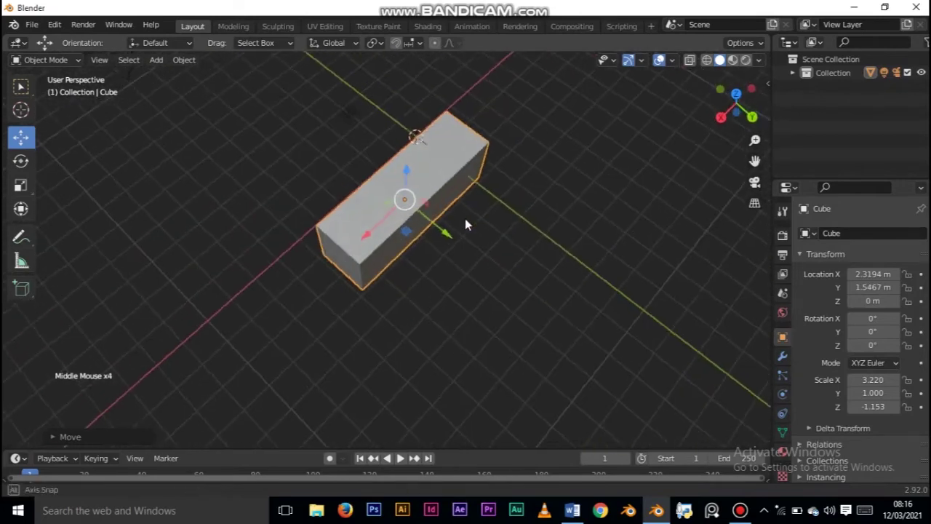
{"action": "left_click_drag", "start_coordinate": [407, 200], "coordinate": [393, 217]}
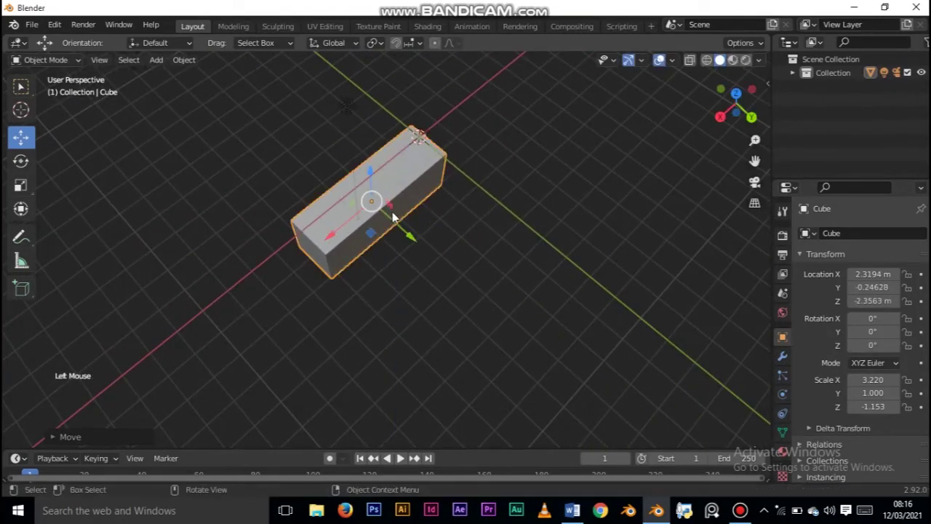
{"action": "left_click_drag", "start_coordinate": [321, 258], "coordinate": [313, 269]}
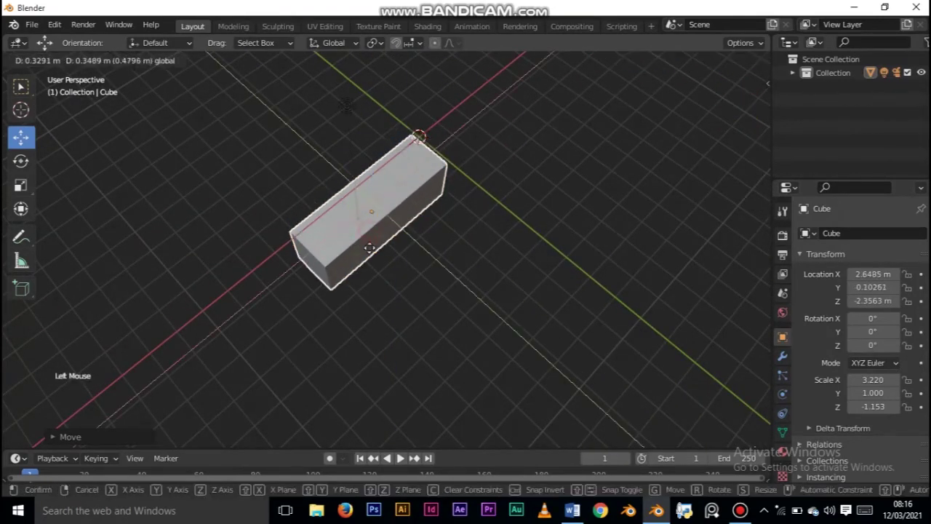
{"action": "middle_click_drag", "start_coordinate": [313, 269], "coordinate": [323, 187]}
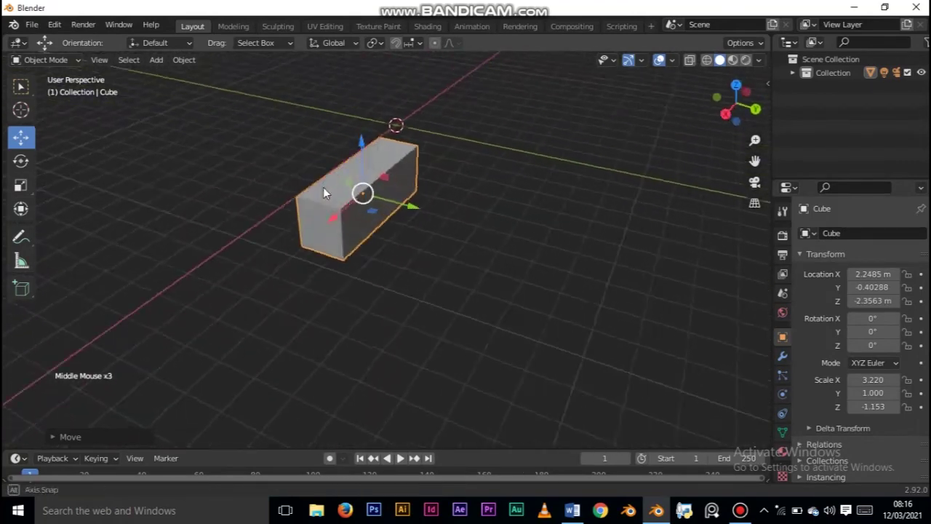
{"action": "left_click_drag", "start_coordinate": [338, 183], "coordinate": [317, 213]}
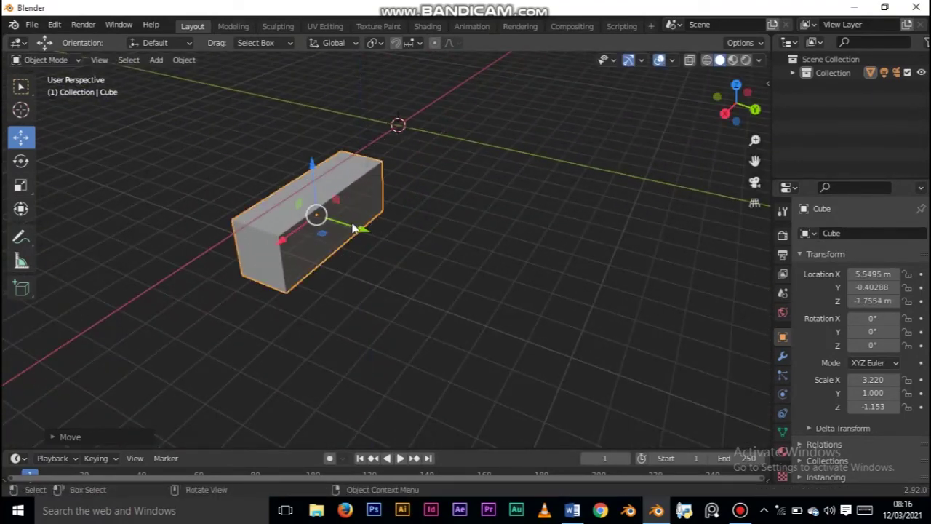
Clear the stretched cube's rotation, location and scale.
{"action": "middle_click_drag", "start_coordinate": [317, 213], "coordinate": [396, 232]}
{"action": "key", "text": "alt+r"}
{"action": "key", "text": "alt+g"}
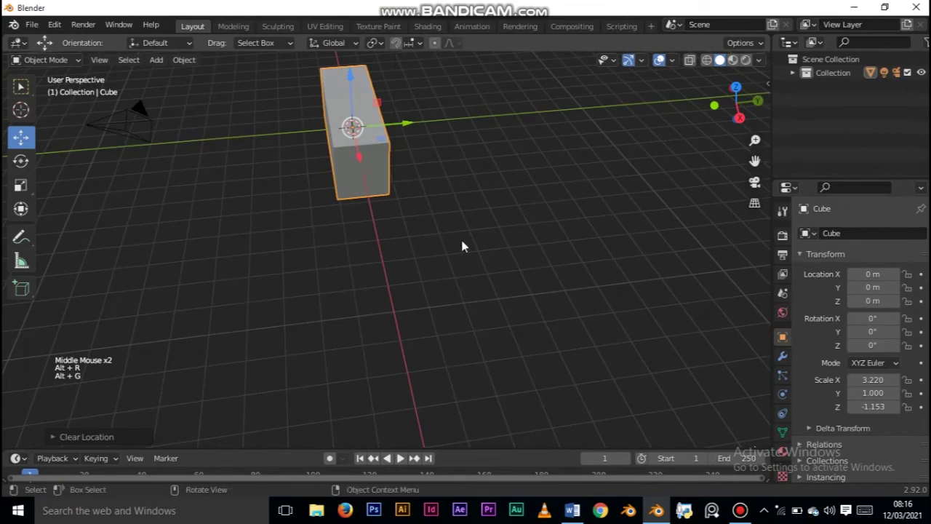
{"action": "key", "text": "alt+s"}
Show the cube's item properties and adjust them to location 1.7, 2.19, -2.27 m, rotation 17.7°, -24.7°, 14.7° and scale 2.11, -0.46, 2.12.
{"action": "middle_click_drag", "start_coordinate": [281, 152], "coordinate": [441, 210], "text": "shift"}
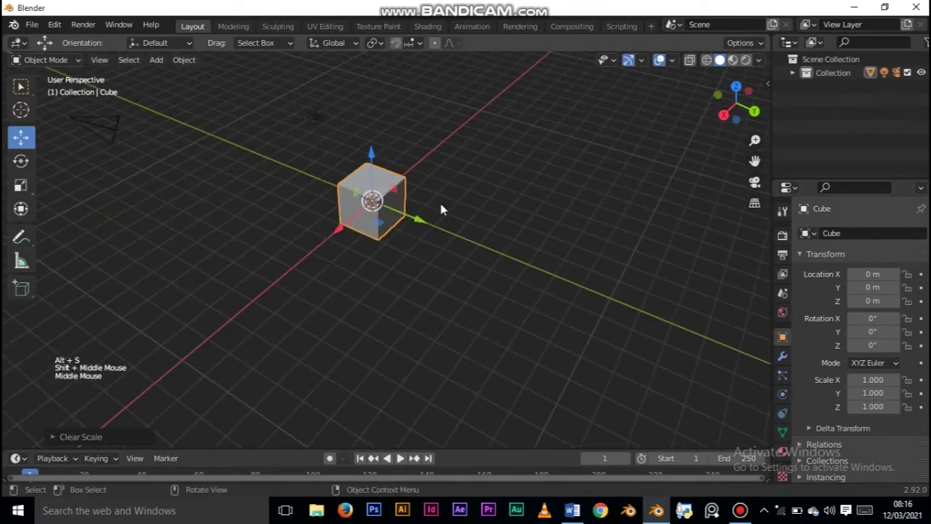
{"action": "middle_click_drag", "start_coordinate": [441, 245], "coordinate": [470, 227]}
{"action": "middle_click_drag", "start_coordinate": [398, 205], "coordinate": [437, 242]}
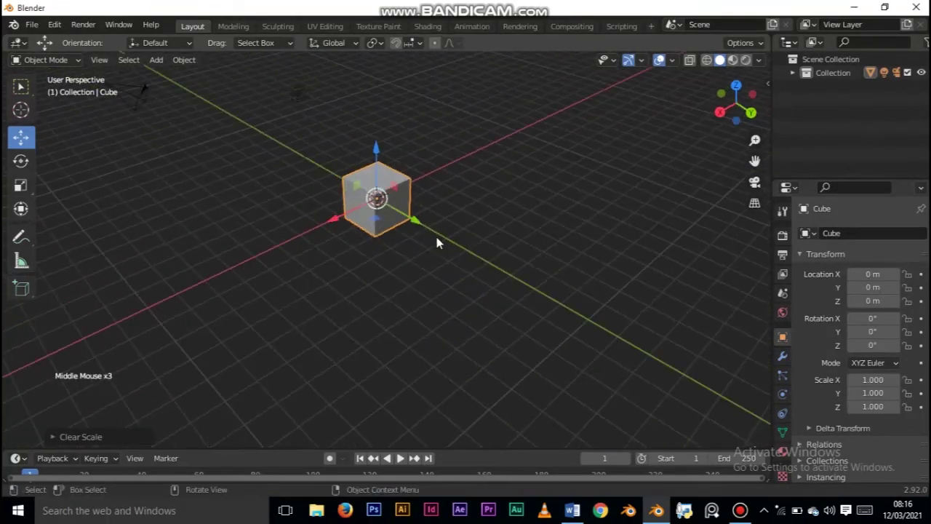
{"action": "middle_click_drag", "start_coordinate": [499, 254], "coordinate": [422, 290]}
{"action": "middle_click_drag", "start_coordinate": [422, 291], "coordinate": [371, 287], "text": "shift"}
{"action": "middle_click_drag", "start_coordinate": [594, 300], "coordinate": [561, 240]}
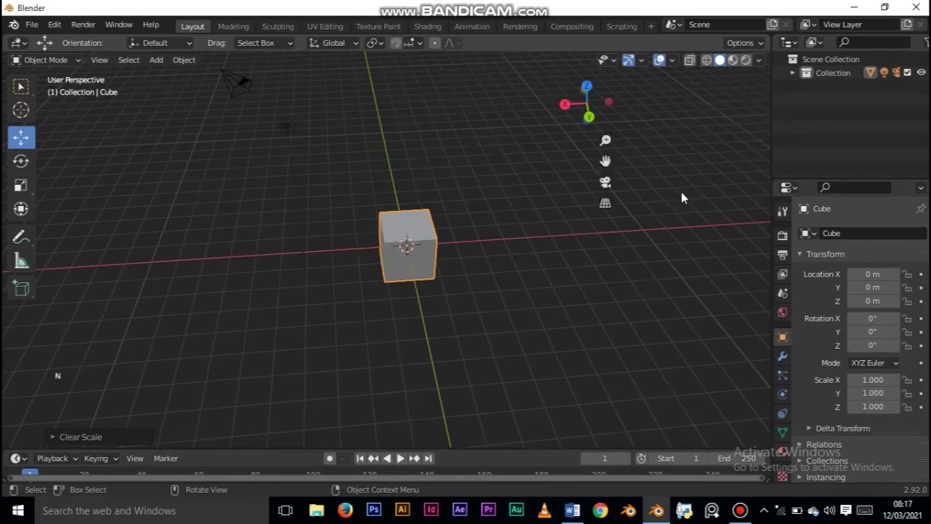
{"action": "left_click", "coordinate": [761, 86]}
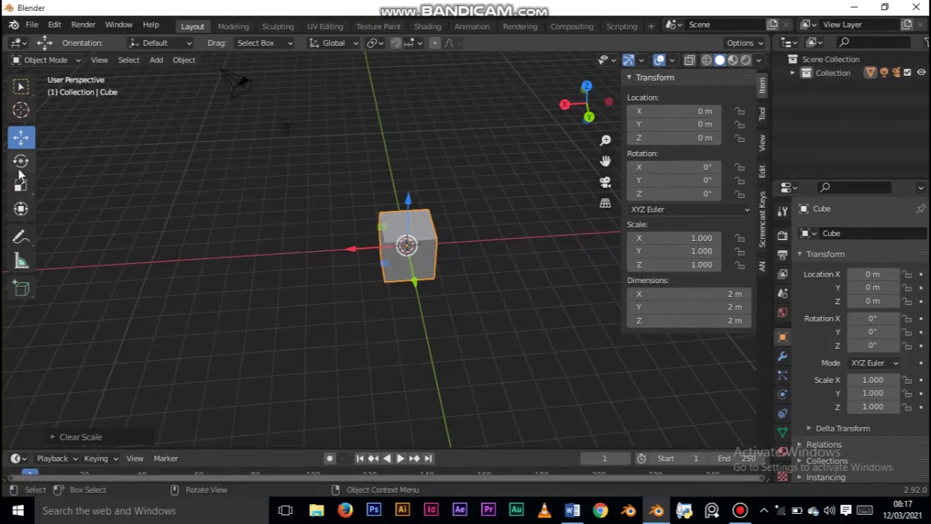
{"action": "left_click_drag", "start_coordinate": [653, 111], "coordinate": [640, 137]}
{"action": "left_click_drag", "start_coordinate": [670, 166], "coordinate": [687, 167]}
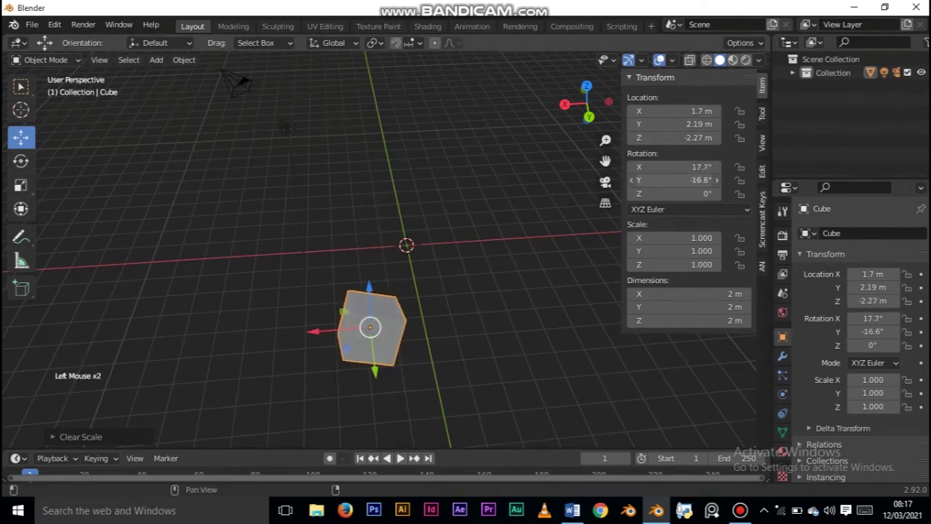
{"action": "left_click_drag", "start_coordinate": [664, 238], "coordinate": [688, 265]}
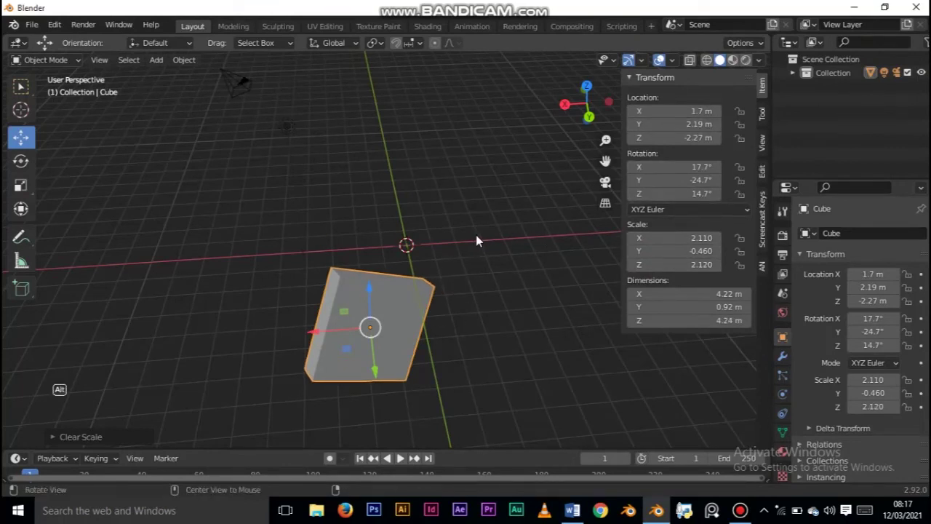
Reset the cube's rotation, location and scale to their defaults.
{"action": "key", "text": "alt+r"}
{"action": "key", "text": "alt+g"}
{"action": "key", "text": "alt+s"}
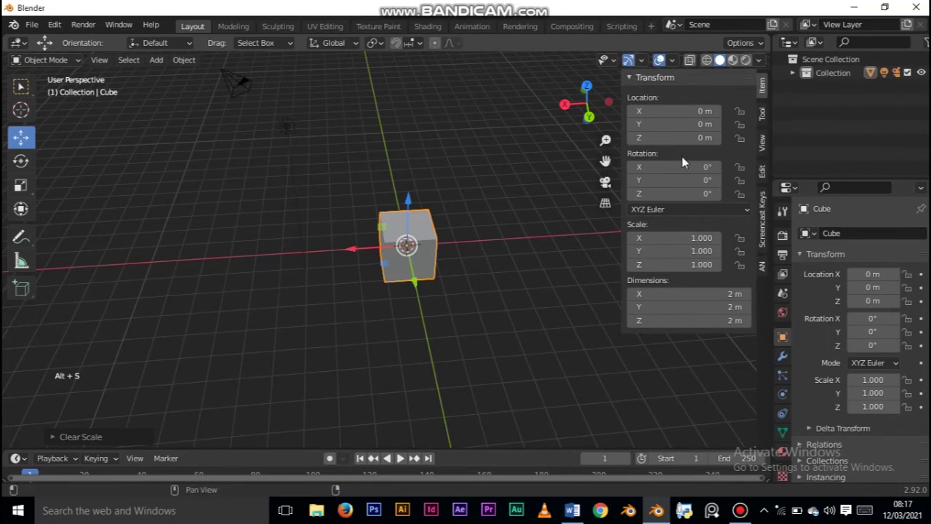
Try X scale values of 1000 and 100 on the cube and reset the scale to its default.
{"action": "left_click", "coordinate": [673, 238]}
{"action": "type", "text": "1000"}
{"action": "key", "text": "Return"}
{"action": "middle_click_drag", "start_coordinate": [339, 333], "coordinate": [560, 257], "text": "ctrl"}
{"action": "left_click", "coordinate": [684, 240]}
{"action": "type", "text": "100"}
{"action": "key", "text": "Return"}
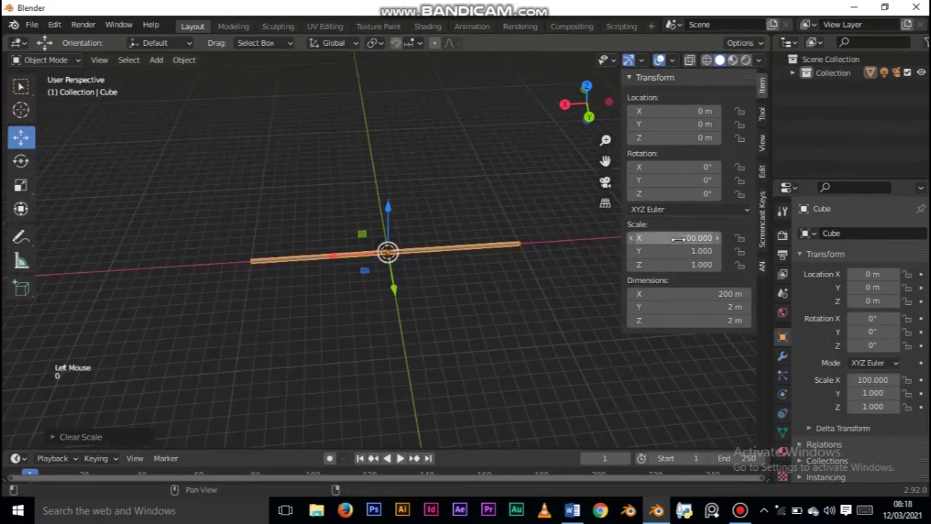
{"action": "key", "text": "BackSpace"}
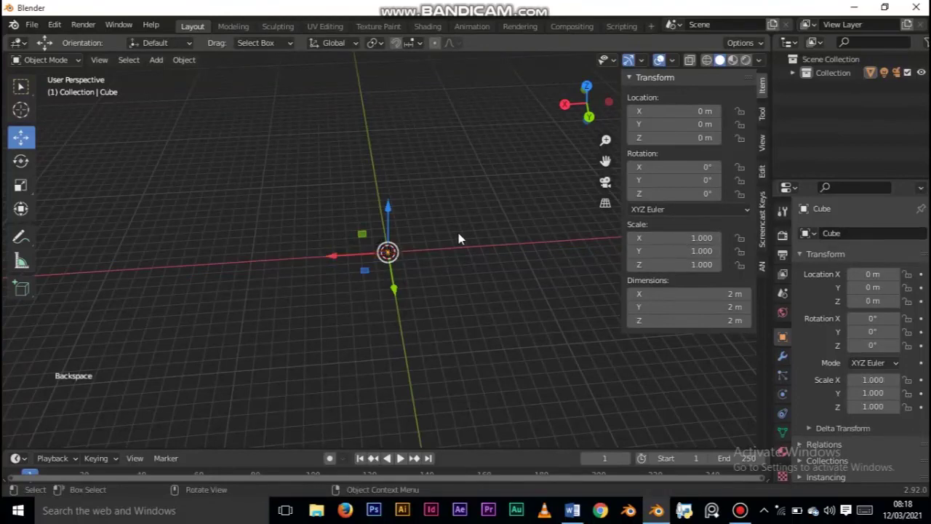
Rotate the cube freely with the Rotate tool to about X -26.7°, Y -21°, Z 67.1°.
{"action": "middle_click_drag", "start_coordinate": [458, 232], "coordinate": [418, 255], "text": "ctrl"}
{"action": "middle_click_drag", "start_coordinate": [418, 254], "coordinate": [365, 267], "text": "shift"}
{"action": "middle_click_drag", "start_coordinate": [365, 266], "coordinate": [218, 230], "text": "ctrl"}
{"action": "middle_click_drag", "start_coordinate": [218, 230], "coordinate": [235, 242], "text": "shift"}
{"action": "left_click", "coordinate": [20, 160]}
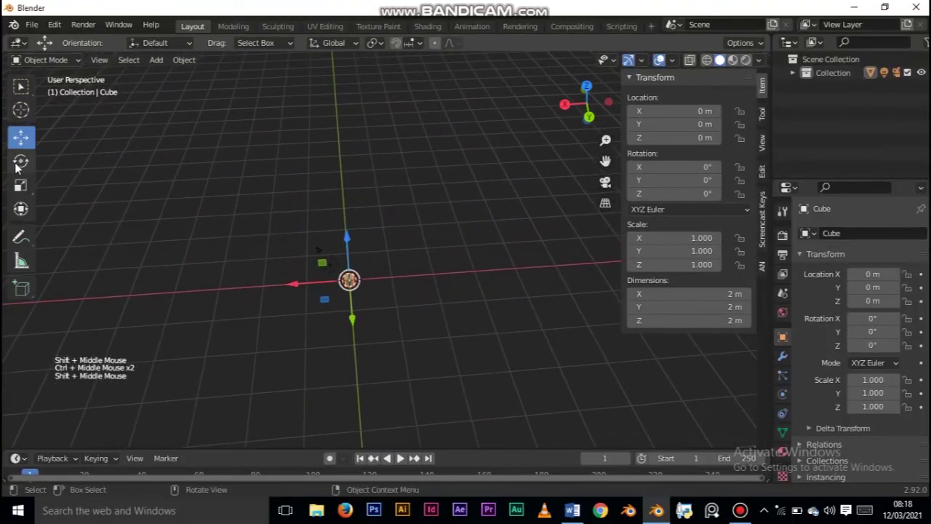
{"action": "middle_click_drag", "start_coordinate": [313, 280], "coordinate": [445, 304]}
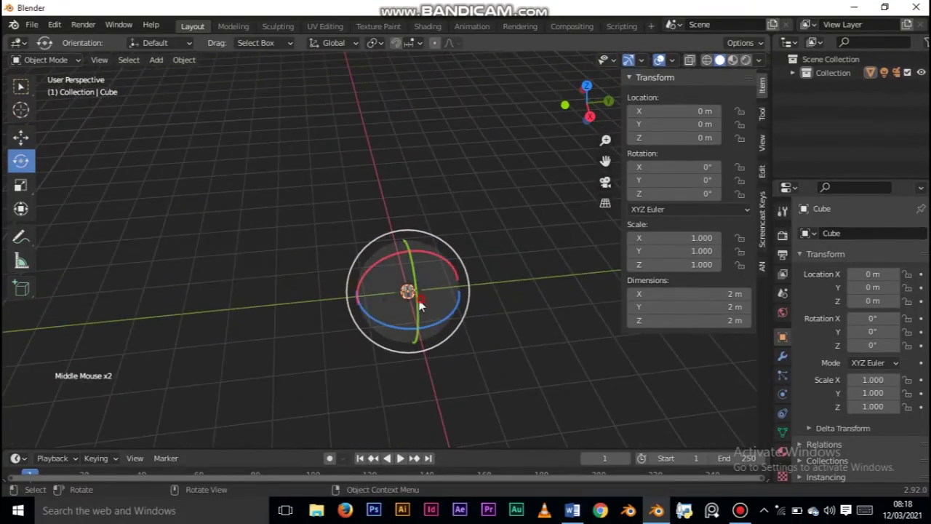
{"action": "mouse_move", "coordinate": [419, 301]}
{"action": "left_mouse_down"}
{"action": "mouse_move", "coordinate": [421, 327]}
{"action": "mouse_move", "coordinate": [420, 314]}
{"action": "left_mouse_up"}
{"action": "middle_click_drag", "start_coordinate": [420, 315], "coordinate": [426, 249], "text": "ctrl"}
{"action": "middle_click_drag", "start_coordinate": [426, 249], "coordinate": [409, 189], "text": "shift"}
{"action": "middle_click_drag", "start_coordinate": [409, 189], "coordinate": [405, 264]}
{"action": "middle_click_drag", "start_coordinate": [405, 263], "coordinate": [447, 338], "text": "shift"}
{"action": "middle_click_drag", "start_coordinate": [448, 338], "coordinate": [484, 327]}
{"action": "left_click", "coordinate": [22, 161]}
{"action": "middle_click_drag", "start_coordinate": [429, 258], "coordinate": [436, 224]}
{"action": "left_click_drag", "start_coordinate": [346, 213], "coordinate": [364, 207]}
{"action": "left_click_drag", "start_coordinate": [367, 206], "coordinate": [376, 238]}
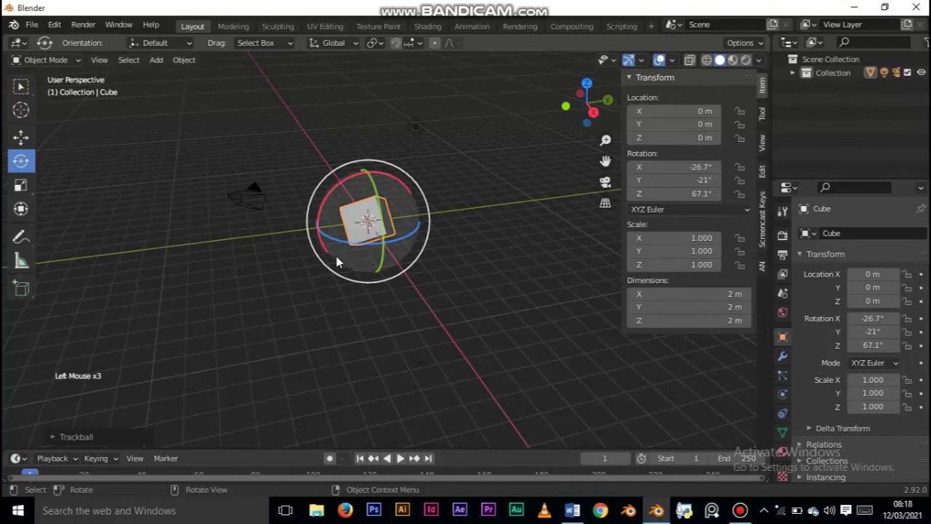